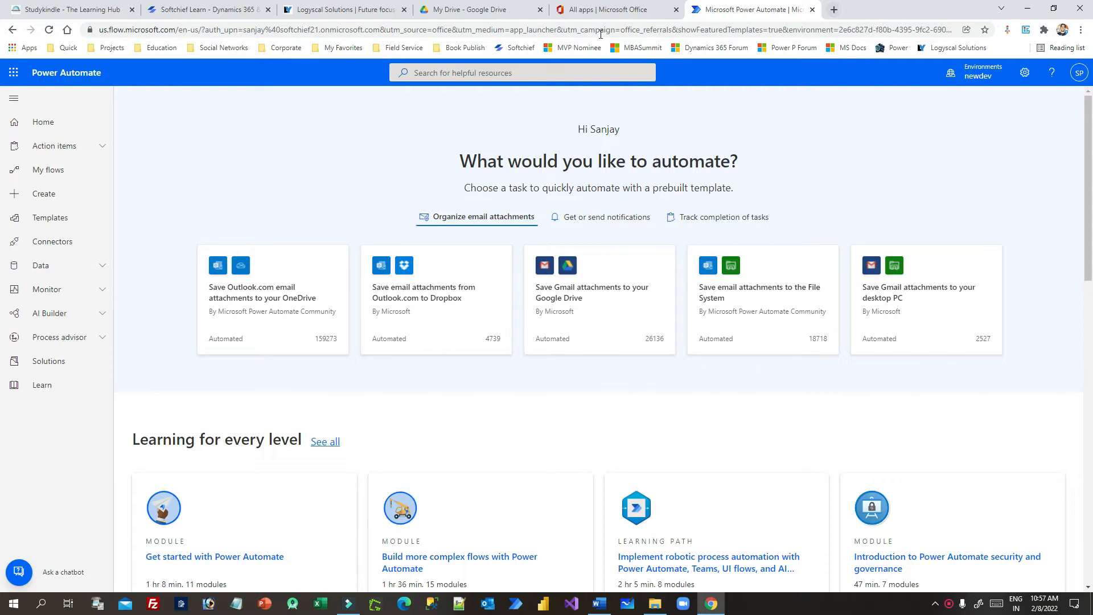
Switch to the Office 365 apps page and open OneDrive, skipping the account protection setup for now
left_click(606, 10)
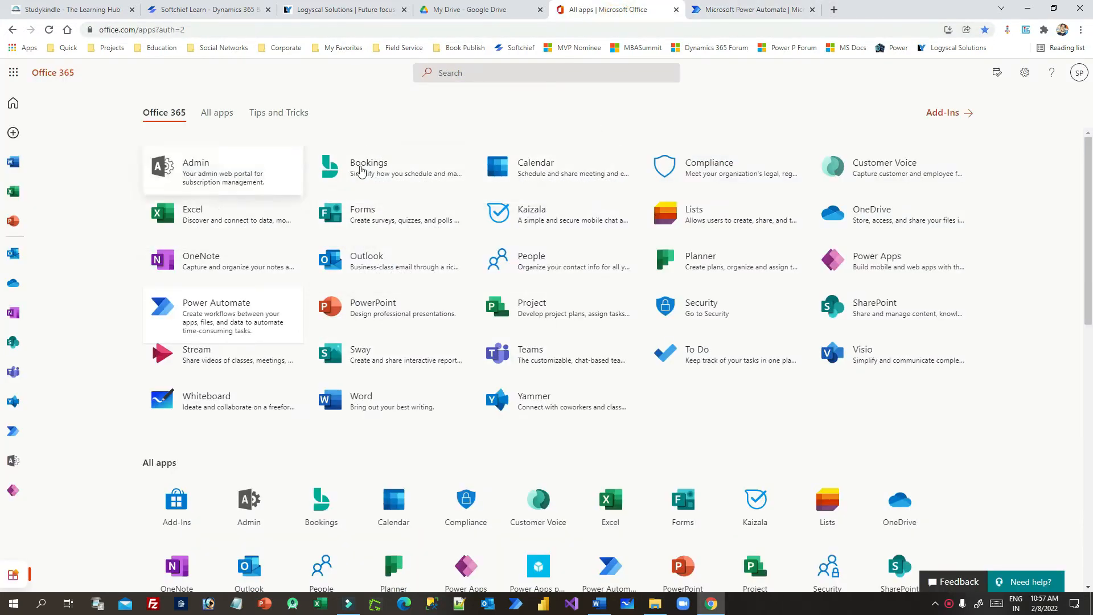
left_click(836, 213)
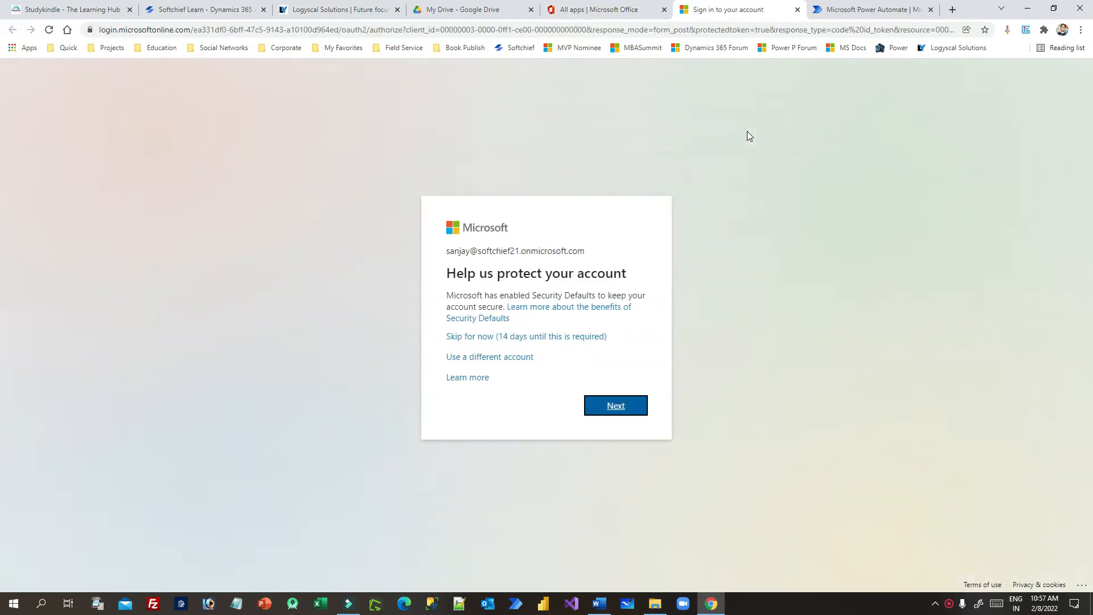
left_click(554, 336)
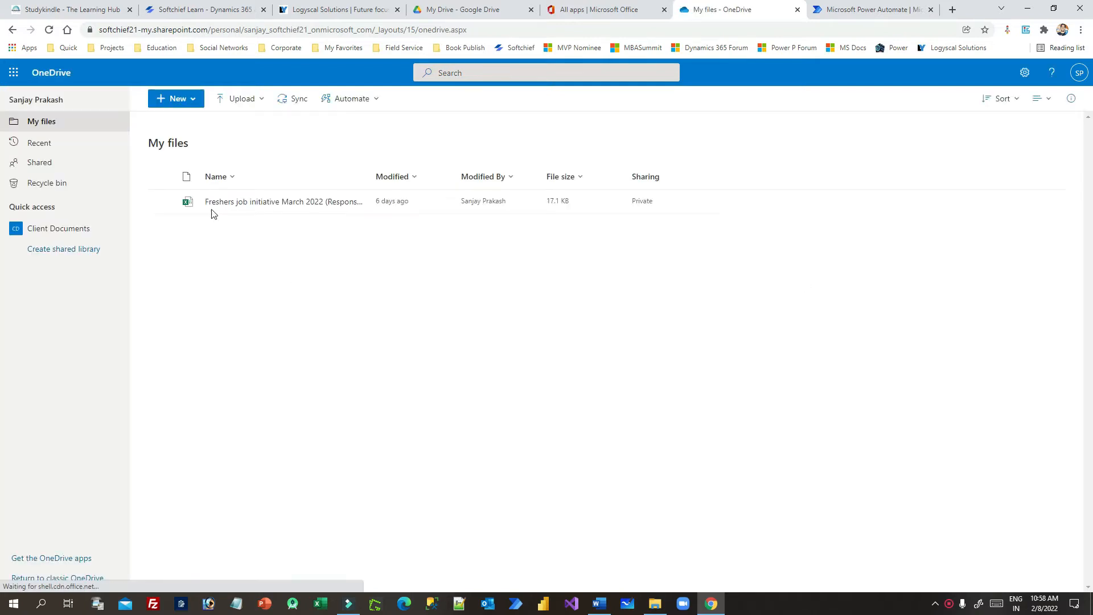
Create a new Excel workbook in My files and rename it TimeTracker
left_click(182, 103)
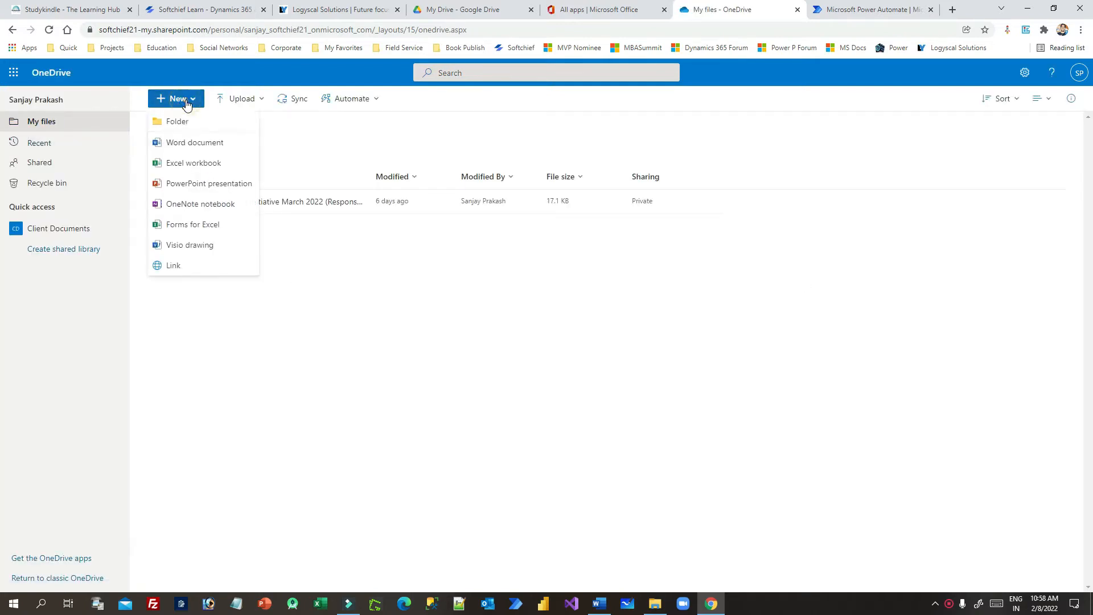
left_click(194, 165)
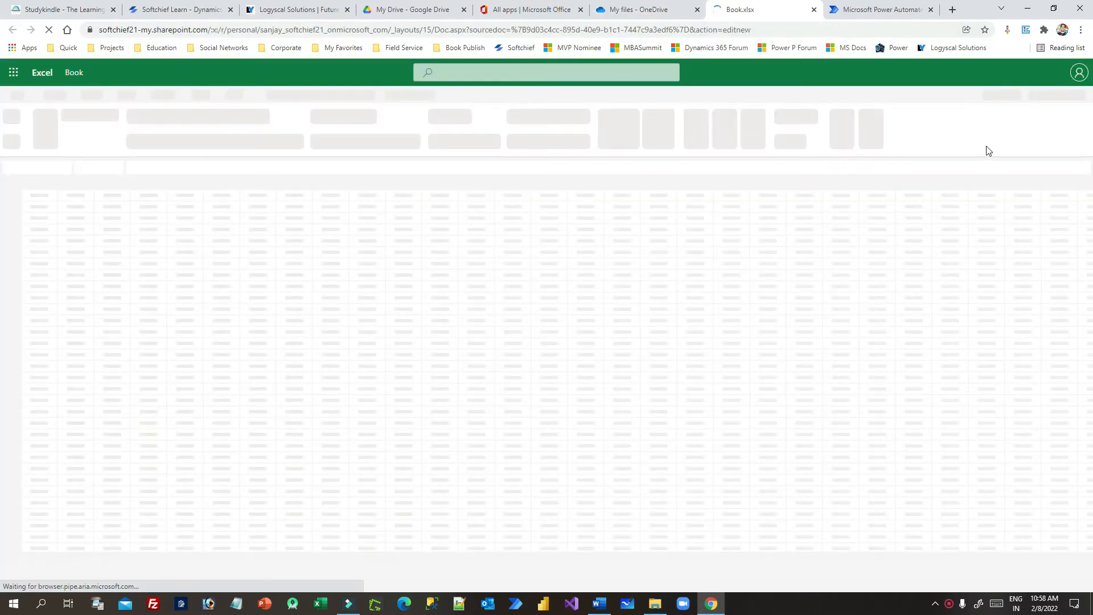
left_click(73, 73)
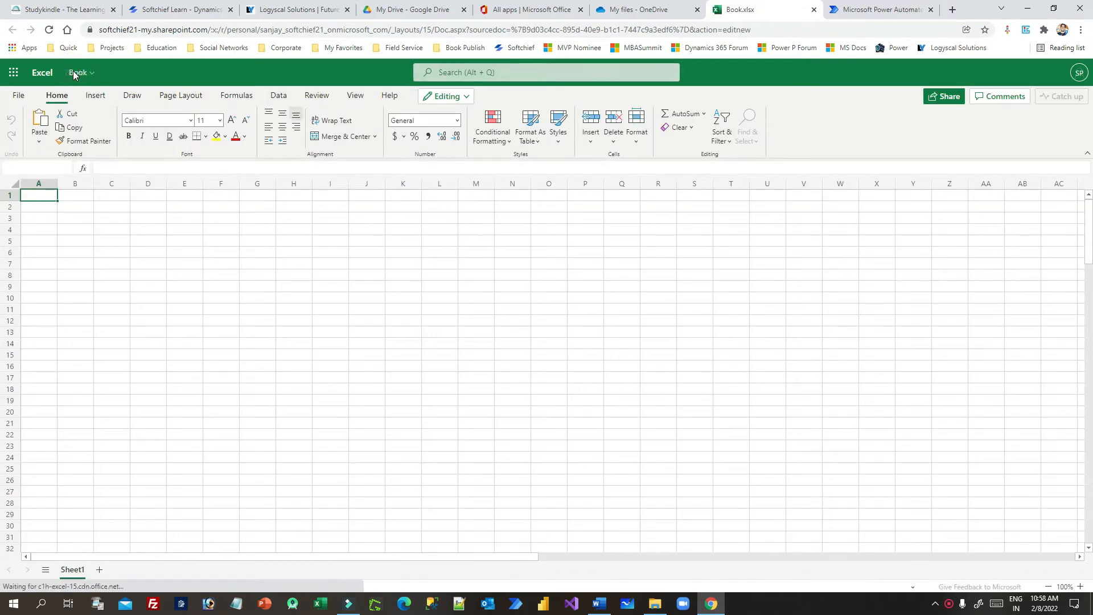
left_click(74, 72)
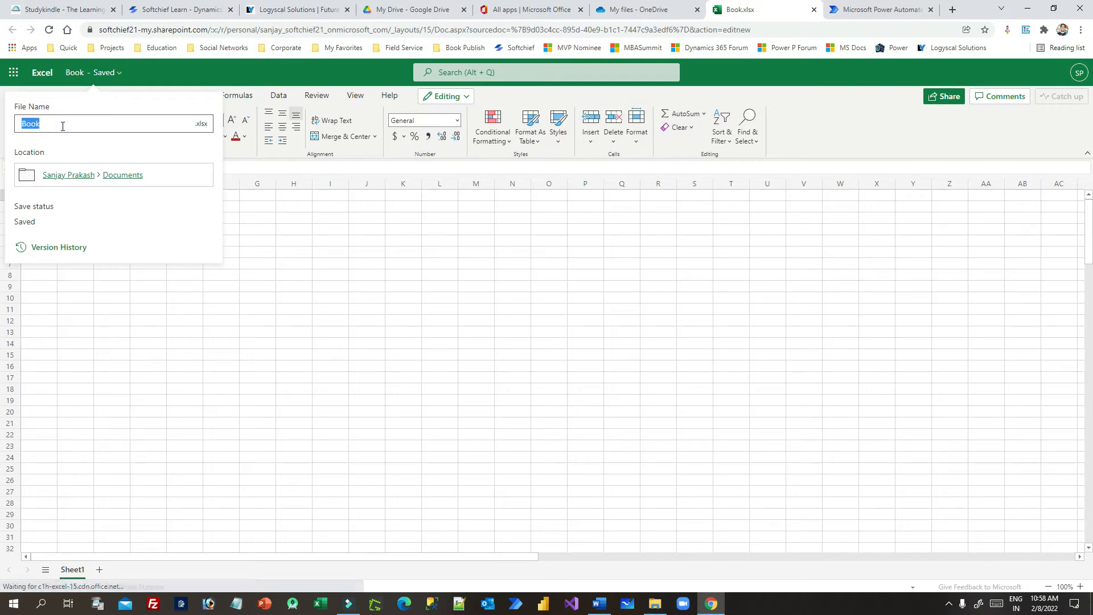
type("TimeTrackr")
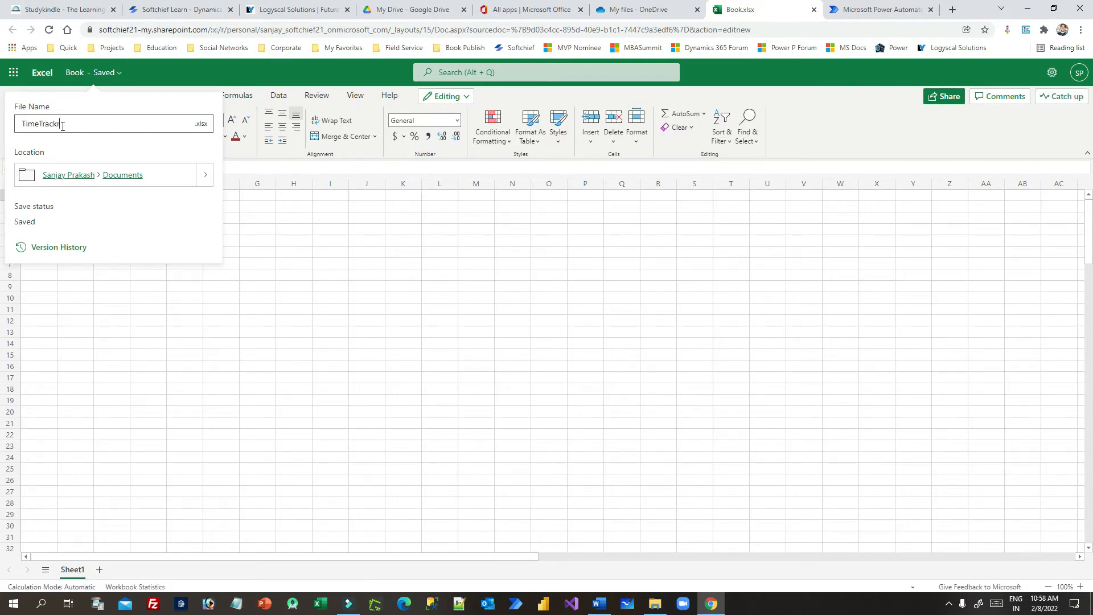
left_click(250, 321)
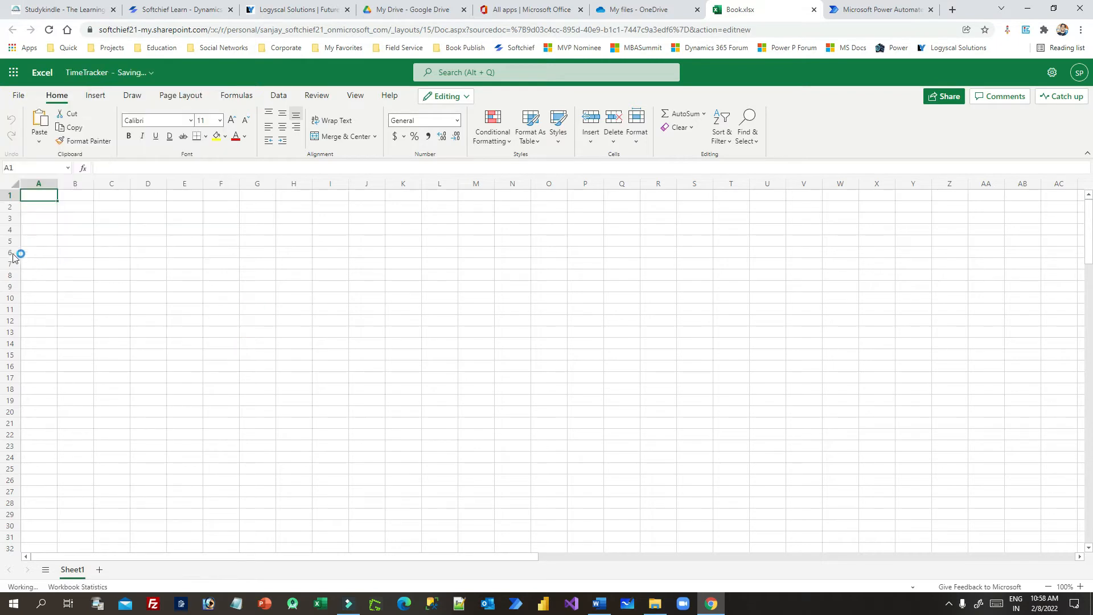
Enter the column headers Location in cell A1 and Time in cell B1
left_click(42, 199)
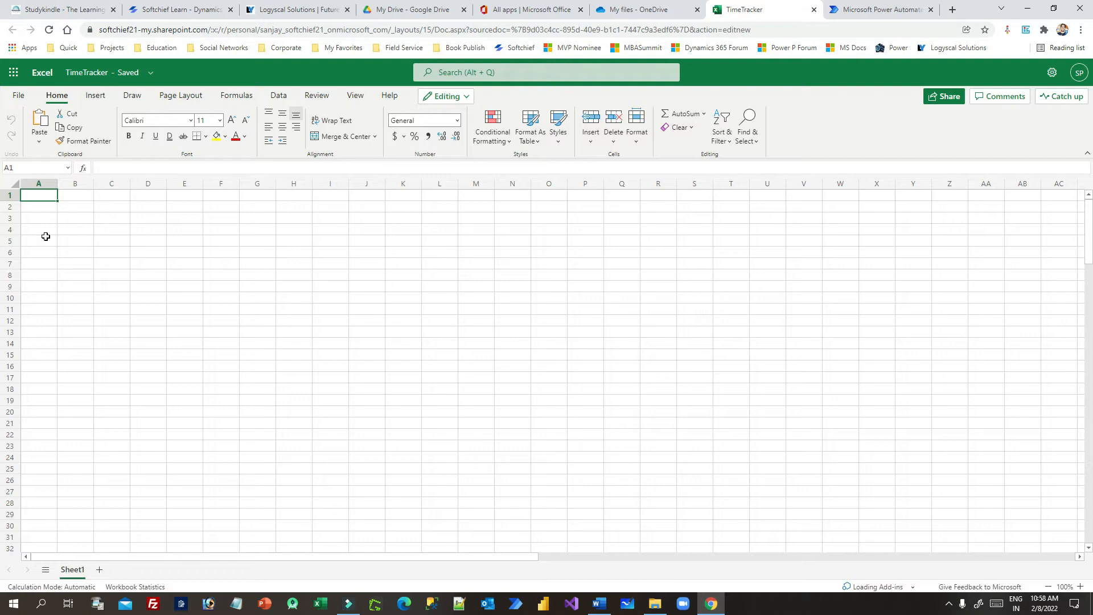
left_click(39, 195)
type("Location")
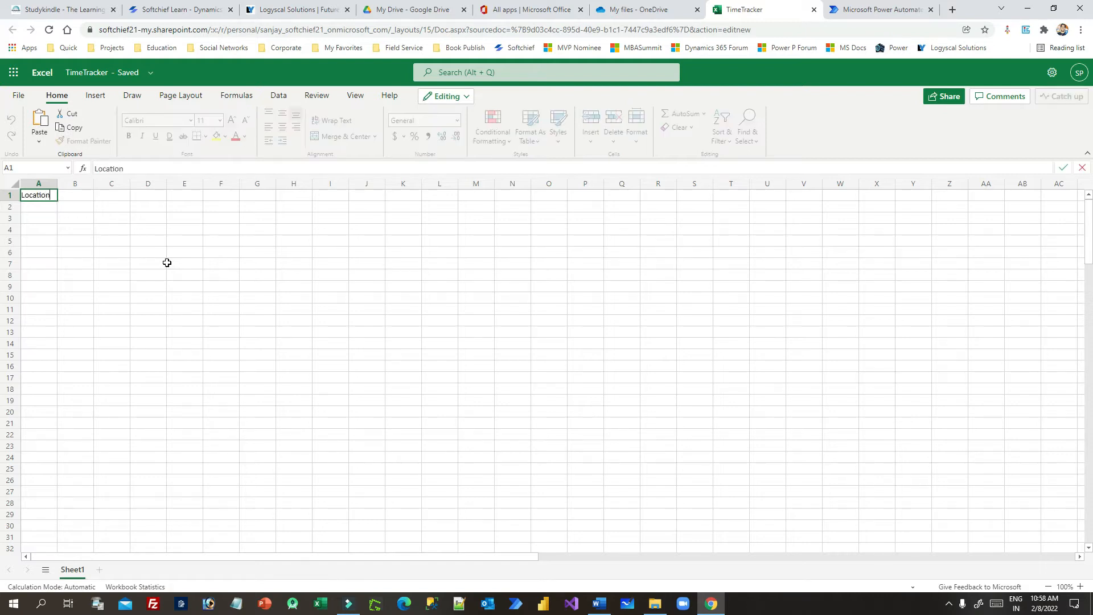
key("Tab")
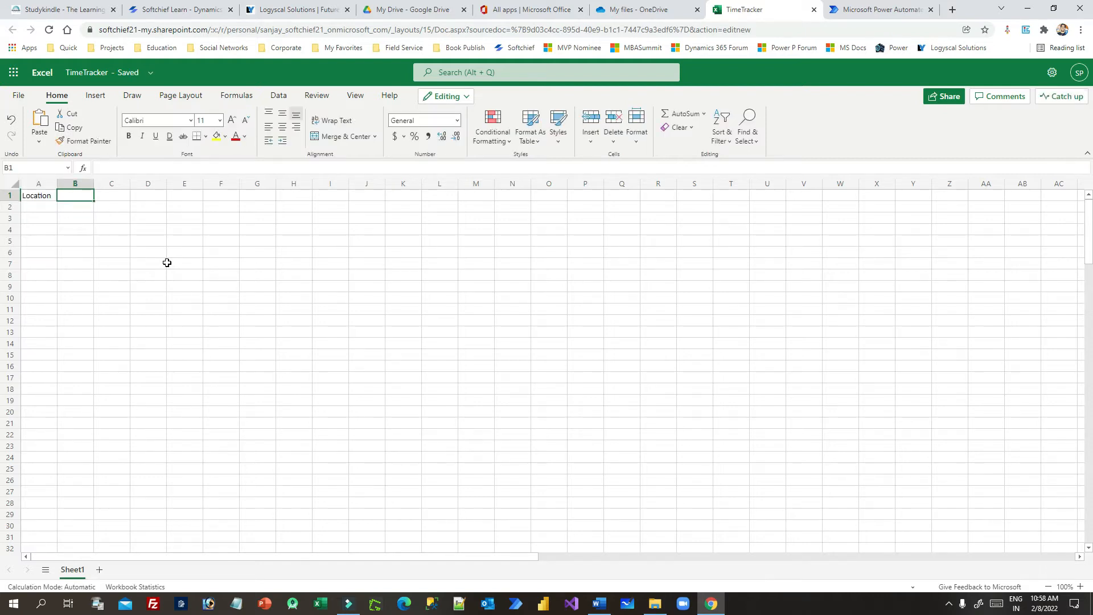
type("Time")
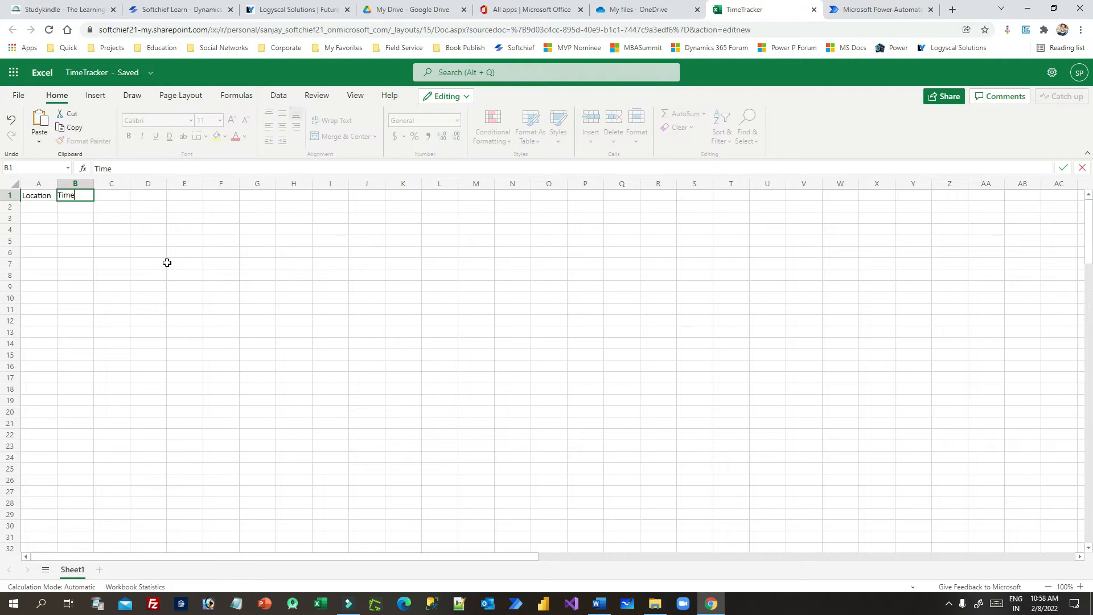
key("Tab")
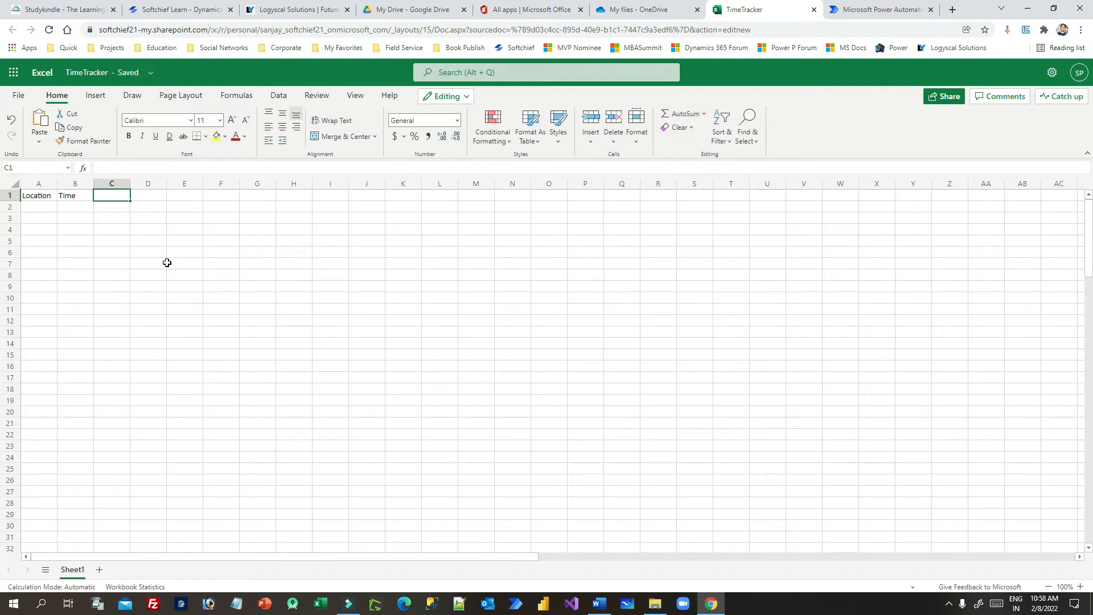
Widen columns A and B to roughly twice their default width
left_click_drag(57, 189, 194, 187)
left_click(77, 196)
left_click(163, 197)
Enter the header Comment in cell C1 and widen column C to match the other two
left_click(215, 196)
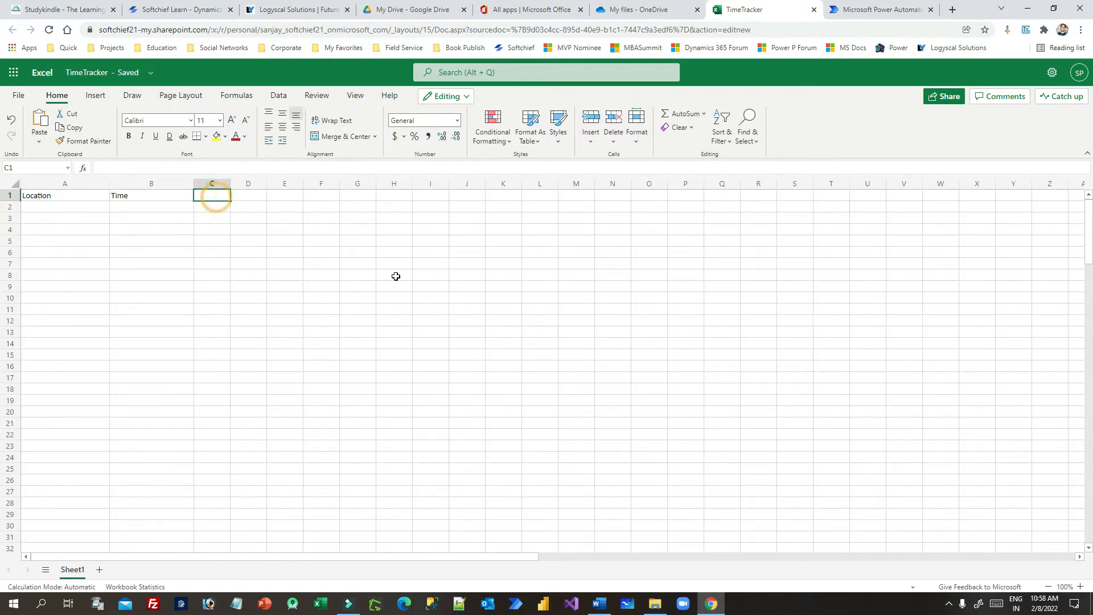
type("Comment")
left_click(80, 254)
left_click_drag(231, 183, 274, 188)
left_click(236, 218)
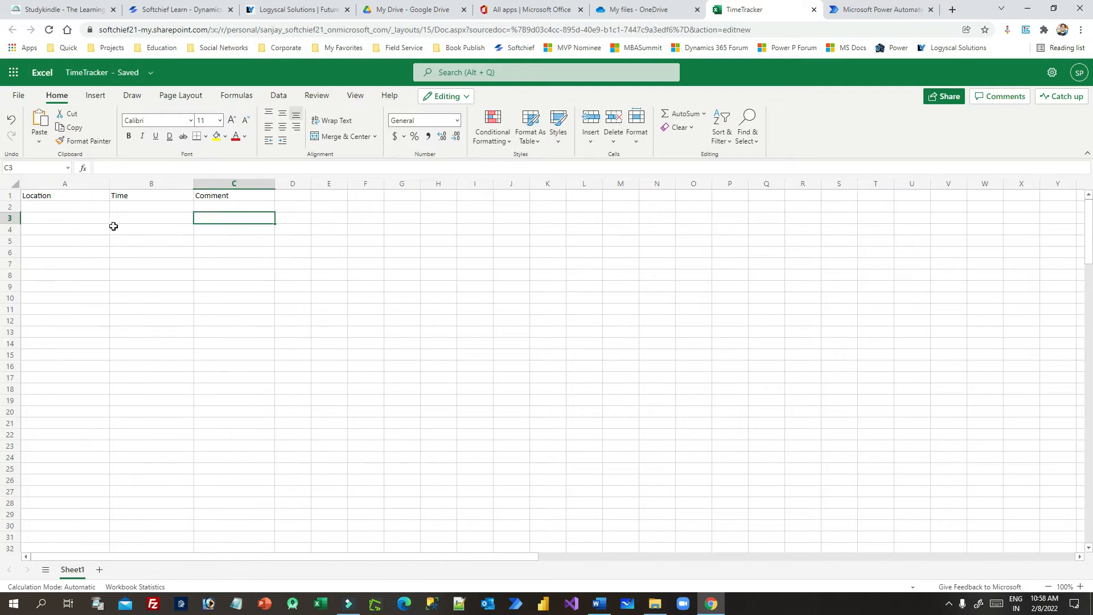
Convert the range A1:C1 into a table that uses the first row as headers
left_click(81, 197)
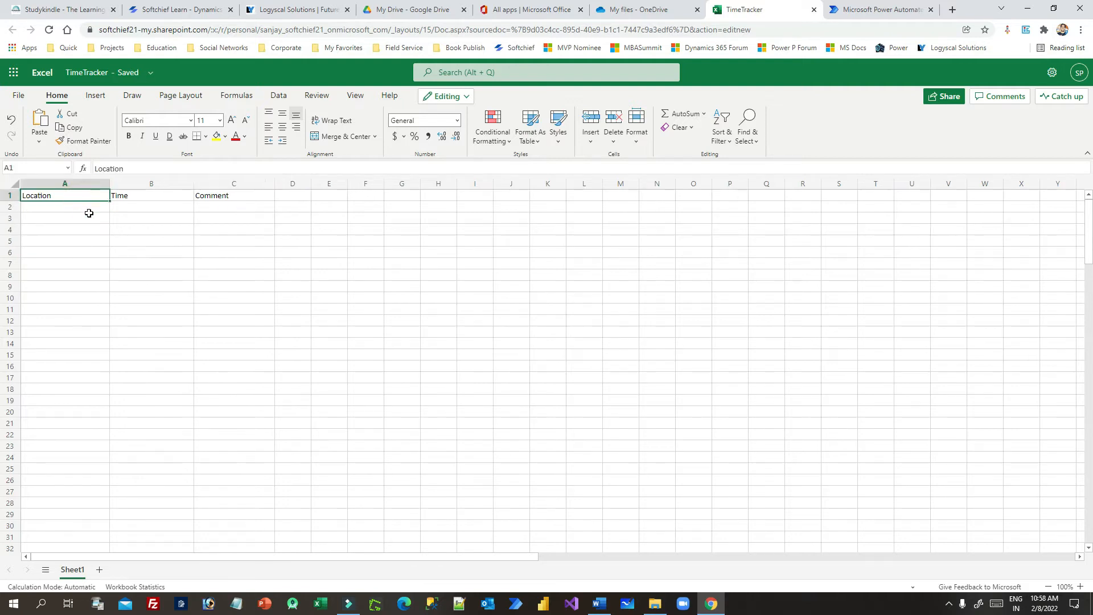
left_click(77, 227)
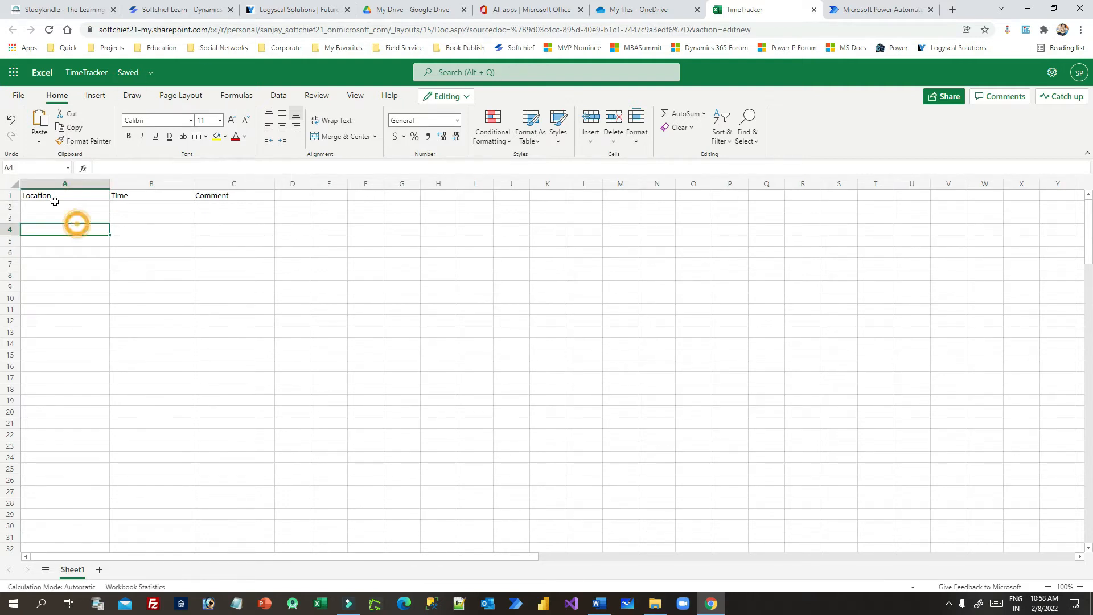
left_click(42, 194)
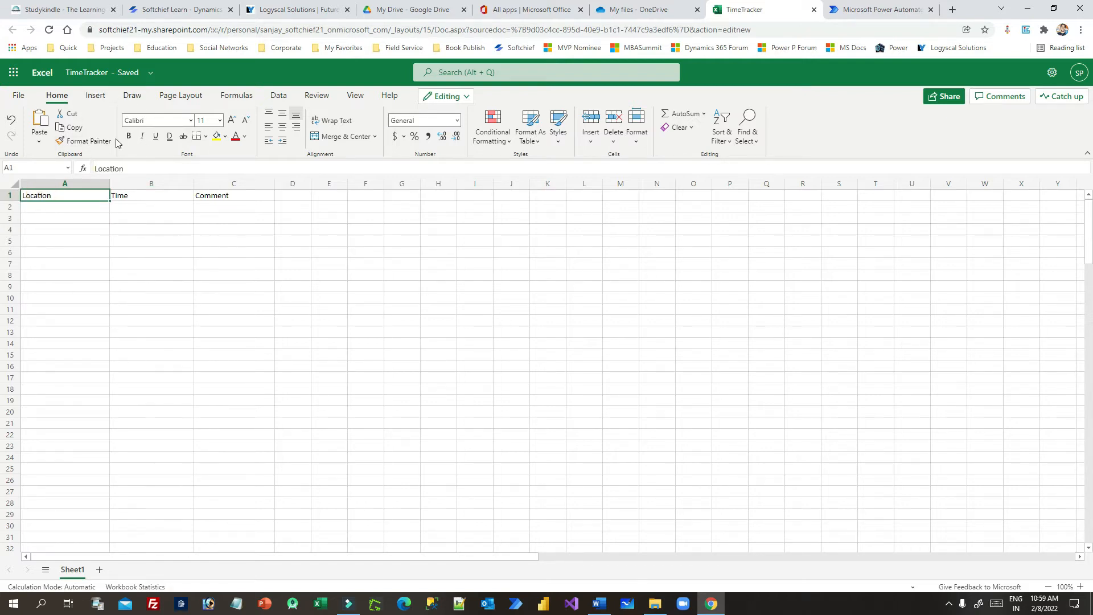
left_click(95, 95)
left_click(80, 135)
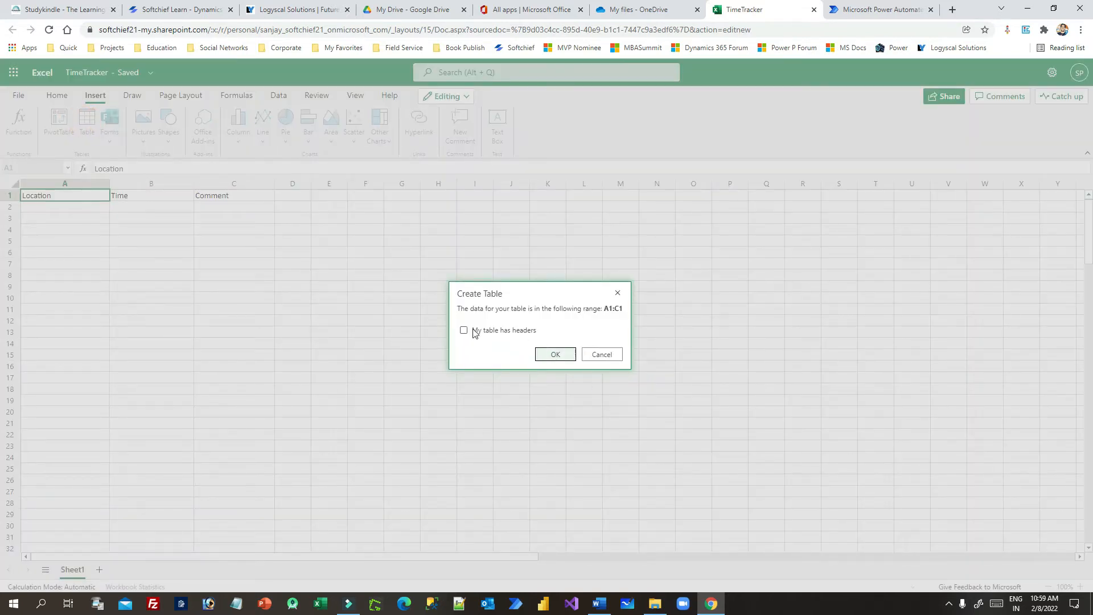
left_click(465, 331)
left_click(555, 354)
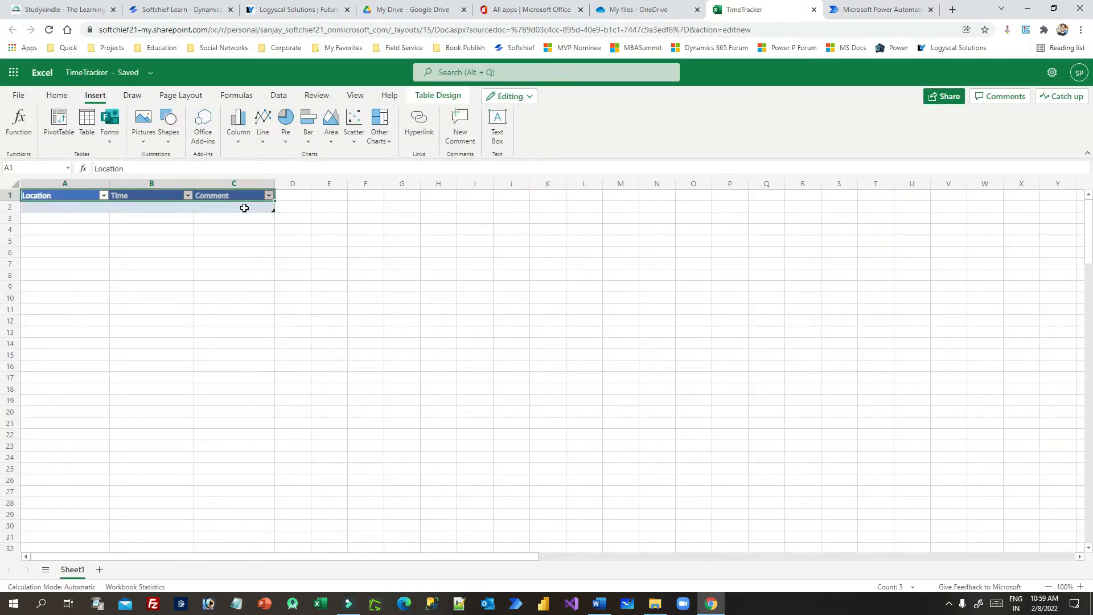
Rename the Location, Time and Comment table as tblTimeTrack
left_click(55, 210)
left_click(62, 195)
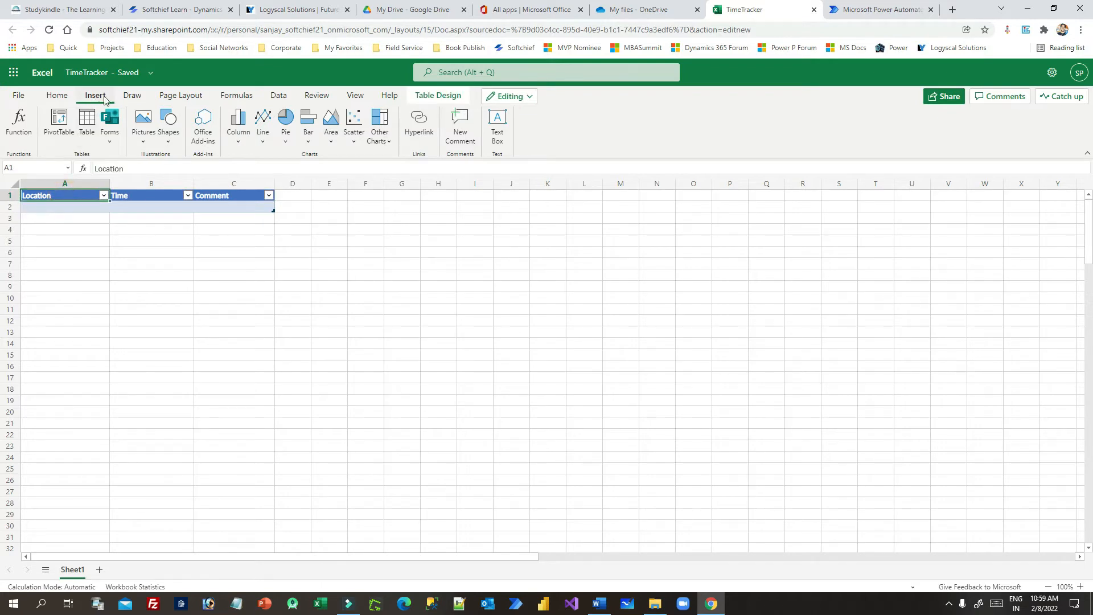
left_click_drag(49, 195, 248, 210)
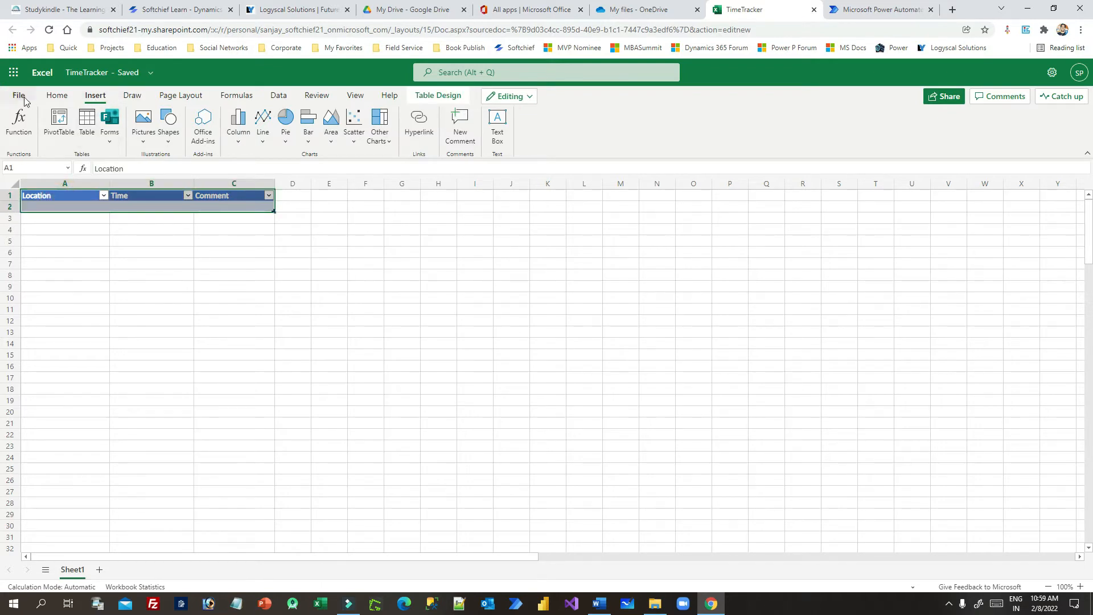
left_click(57, 96)
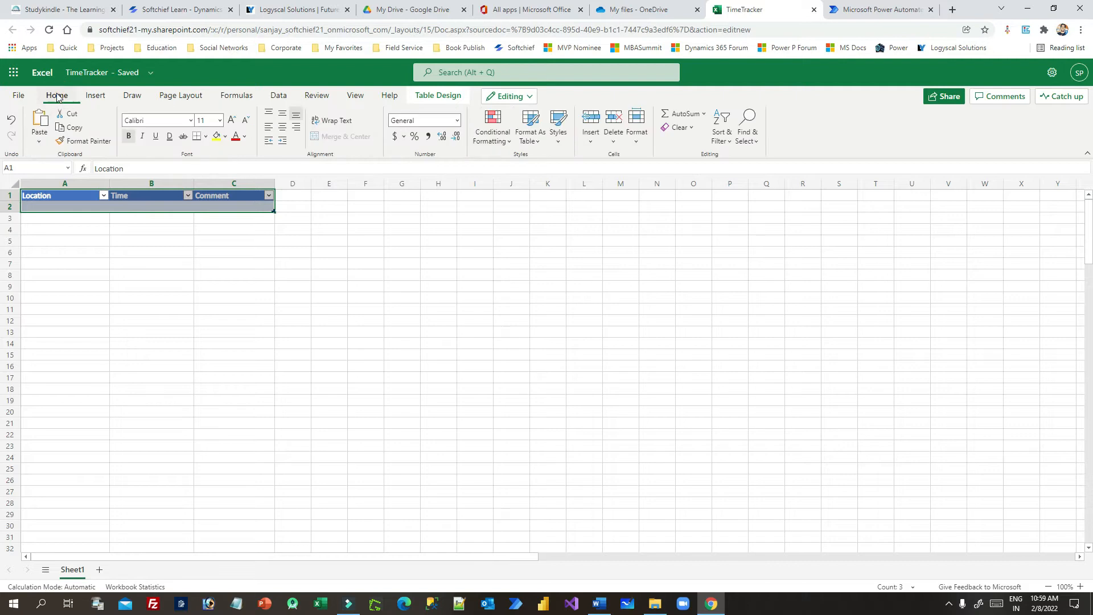
left_click(91, 97)
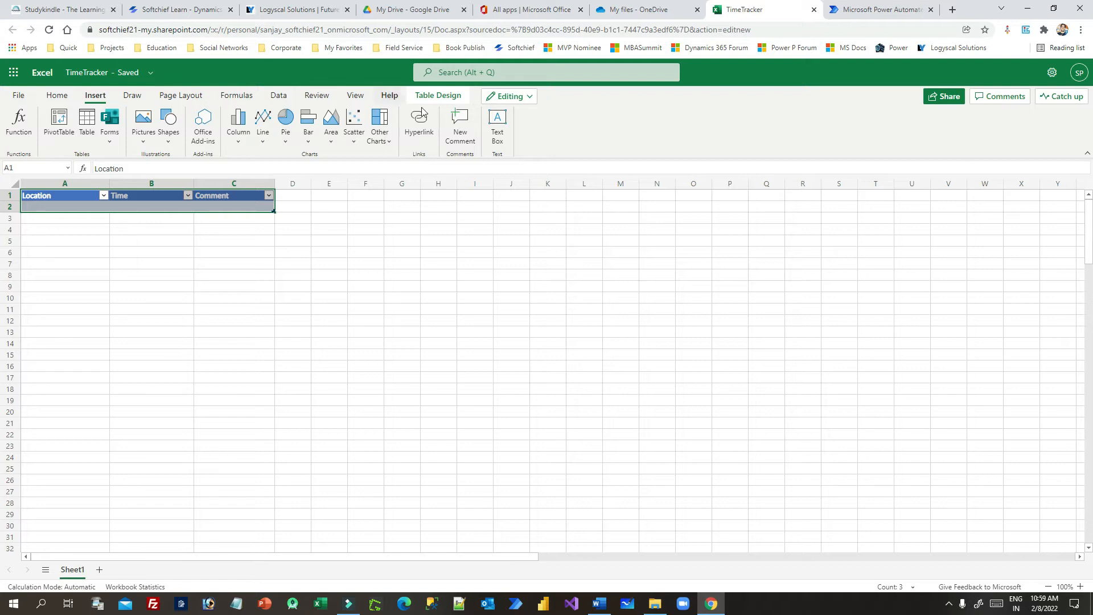
left_click(455, 96)
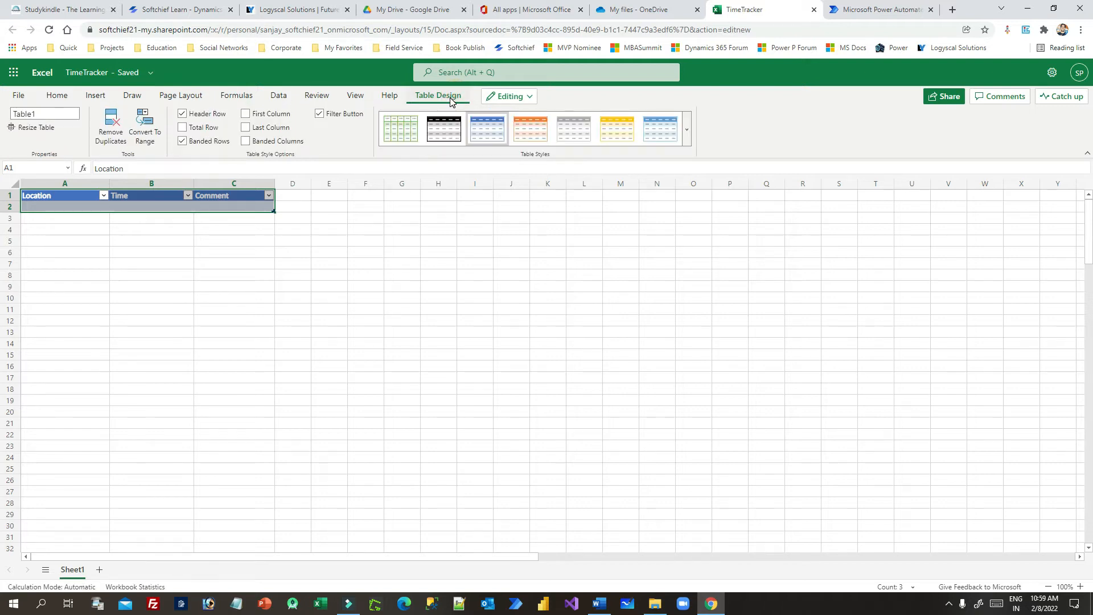
left_click(50, 113)
double_click(51, 113)
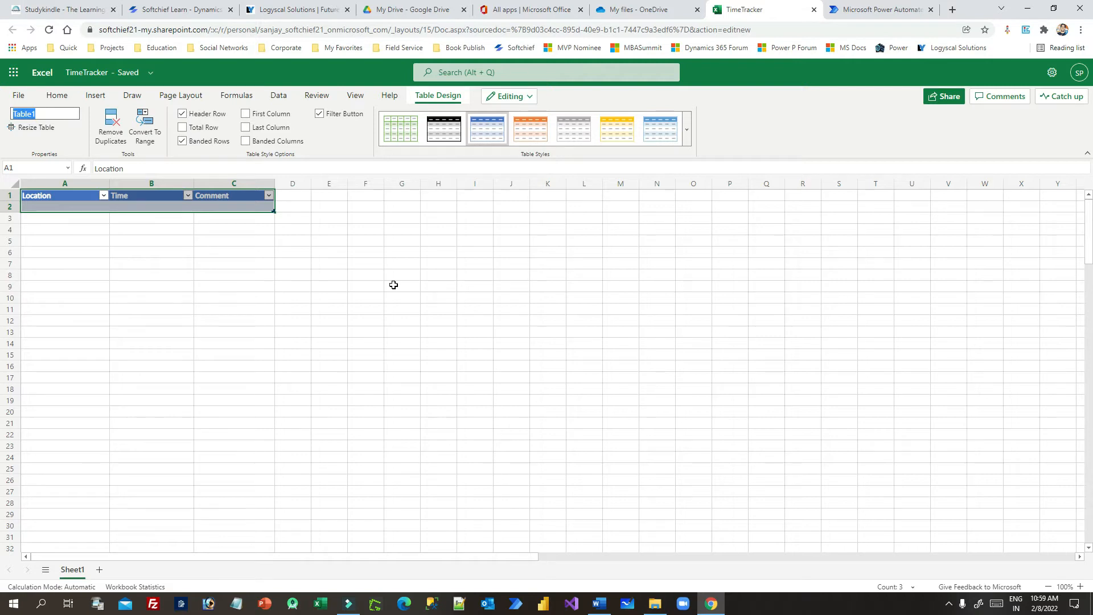
type("tblTimeTrack")
left_click(113, 276)
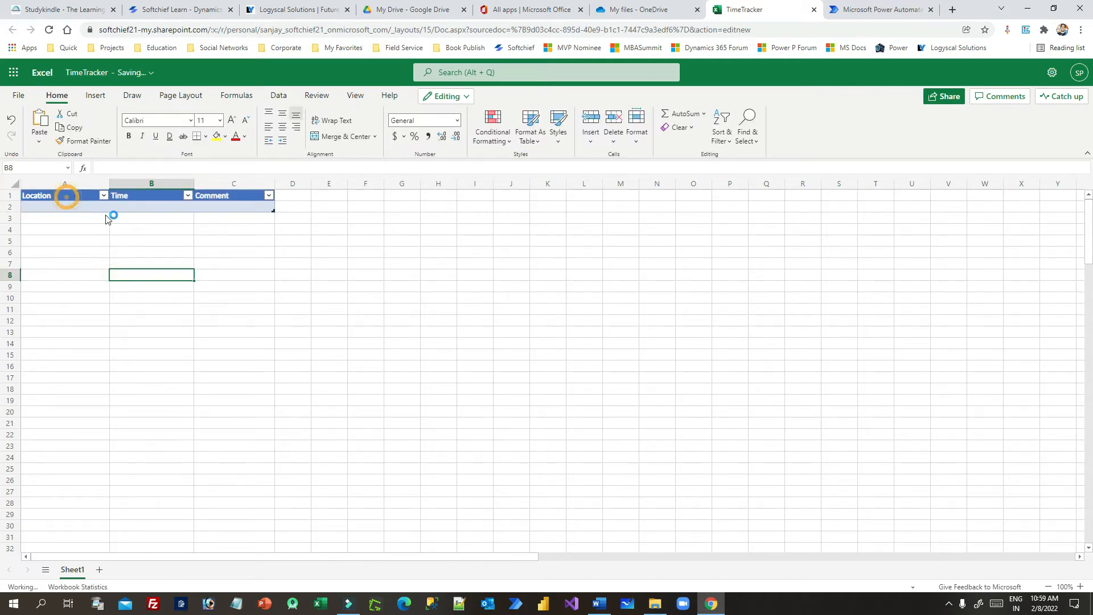
left_click(74, 199)
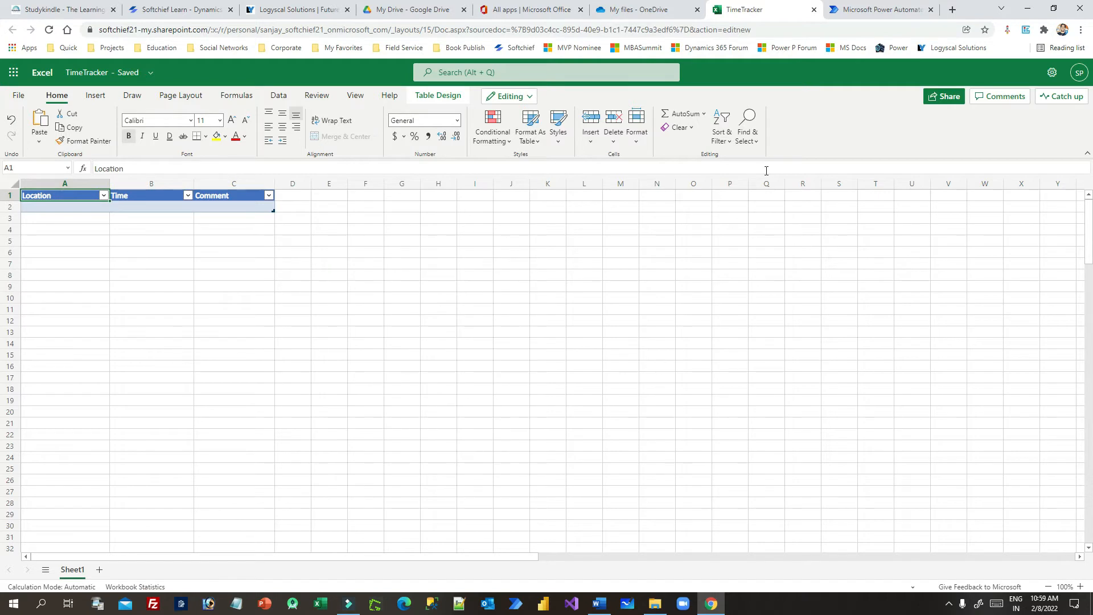
Switch to Power Automate and create an instant cloud flow named Log Time Track with the "Manually trigger a flow" trigger
left_click(857, 10)
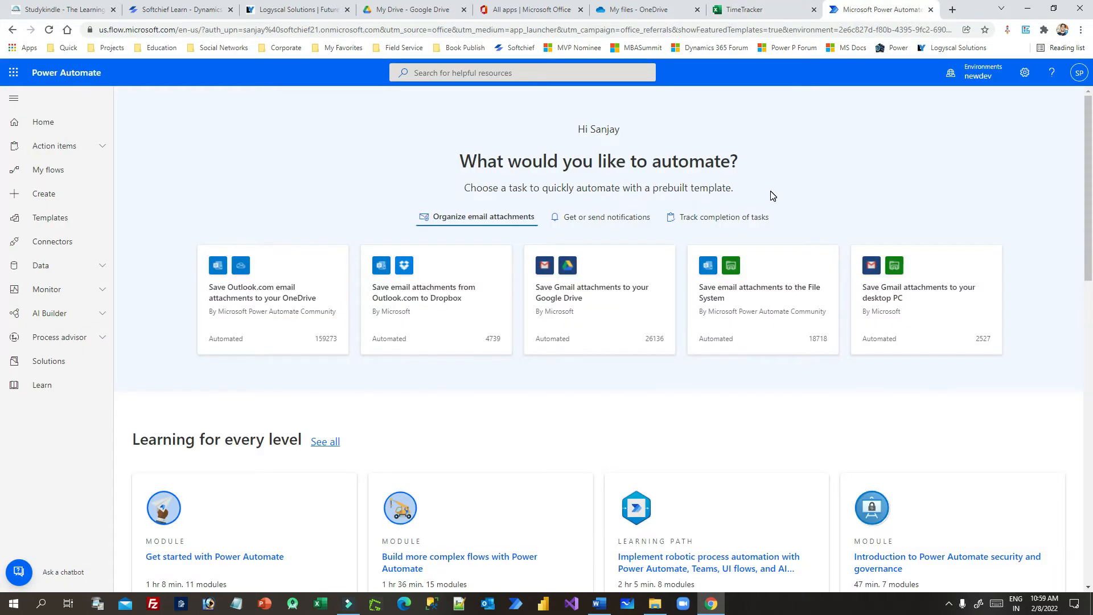
left_click(46, 193)
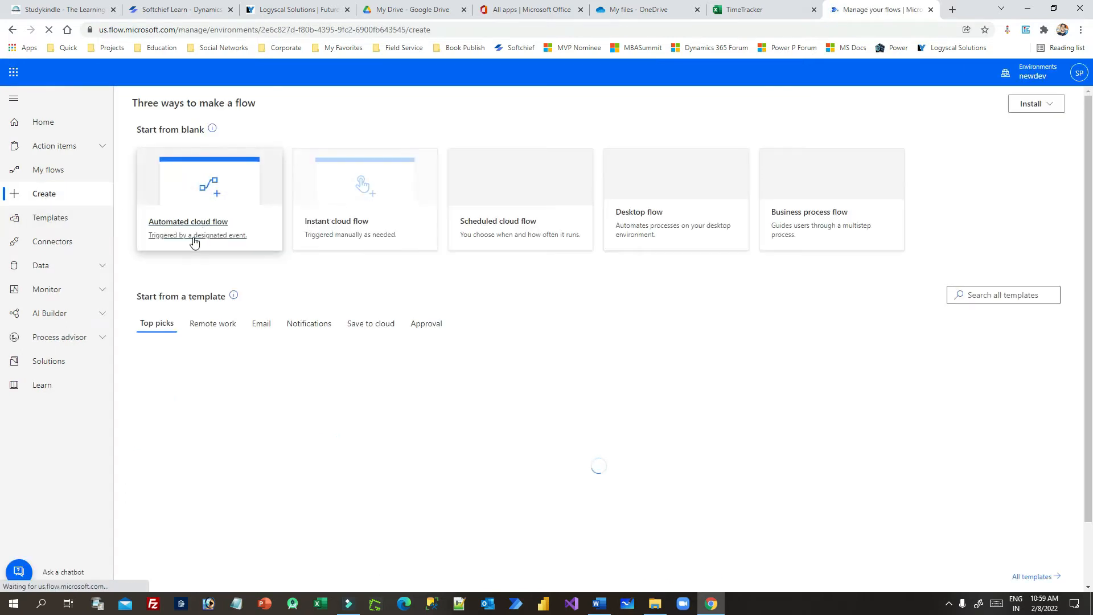
left_click(367, 190)
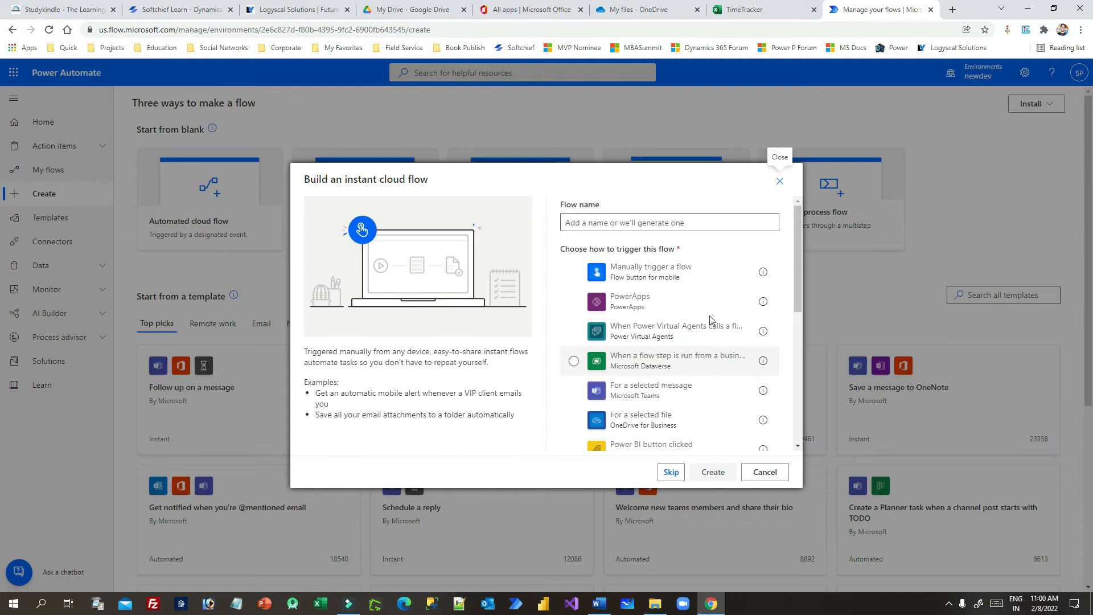
left_click(652, 271)
left_click(597, 216)
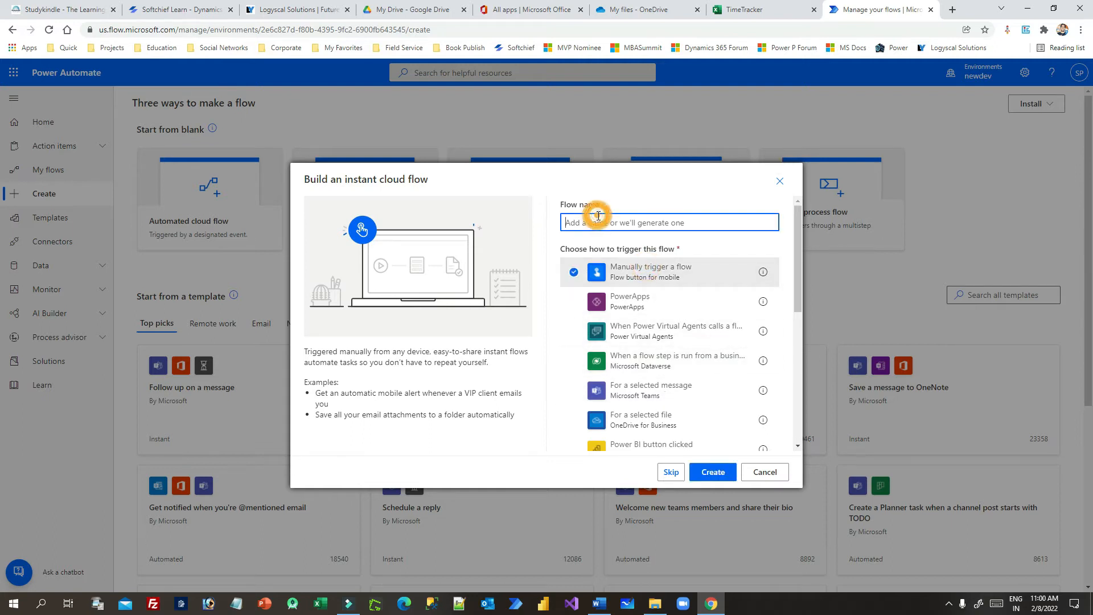
type("Log Time Track")
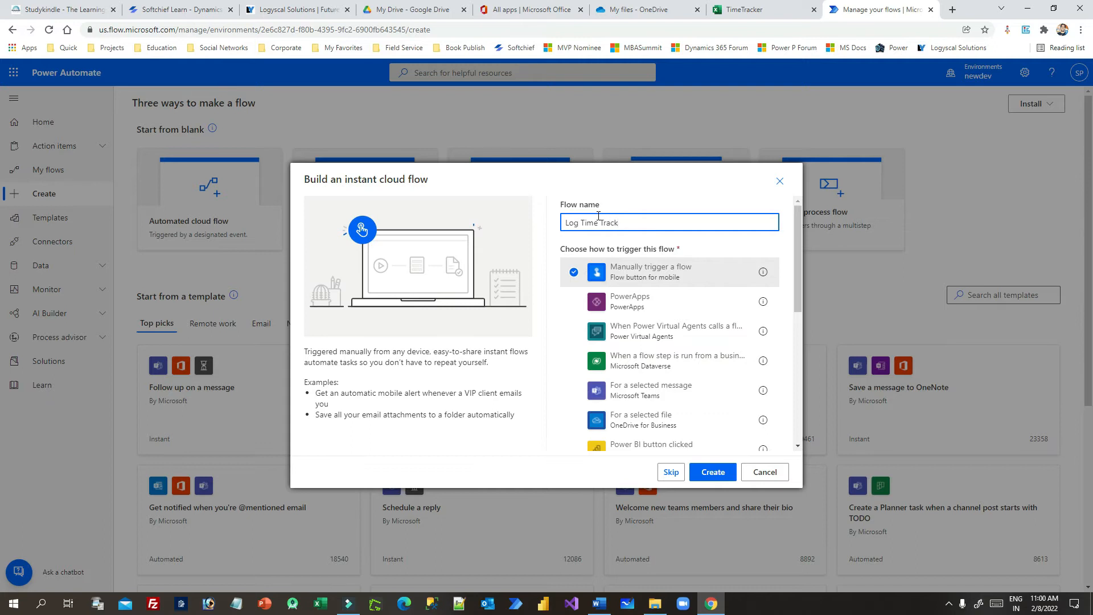
left_click(714, 472)
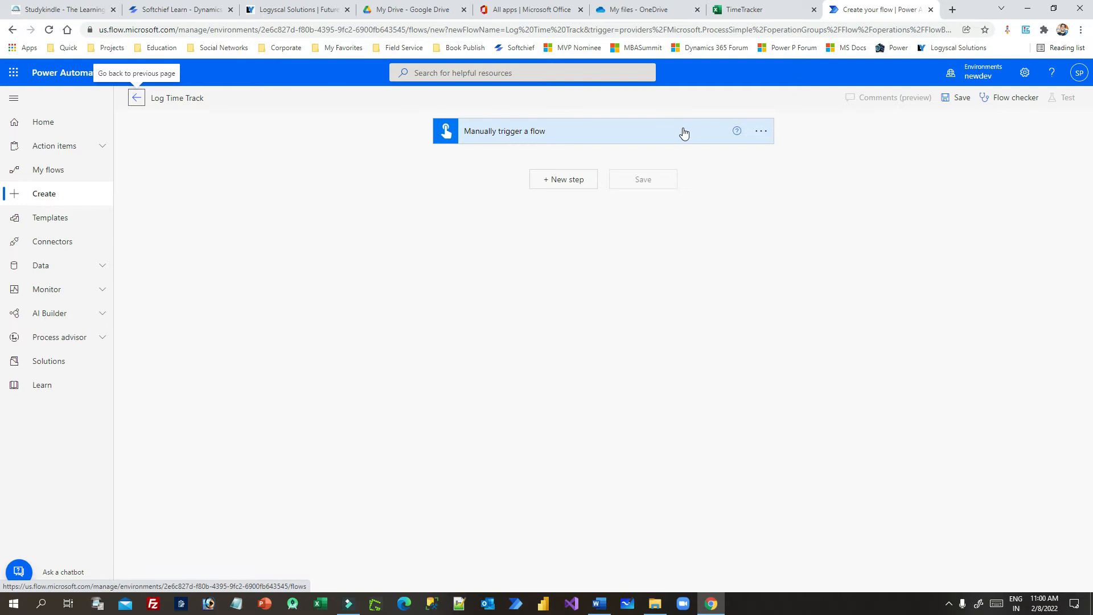
Add a text input named Comment to the "Manually trigger a flow" trigger
left_click(682, 133)
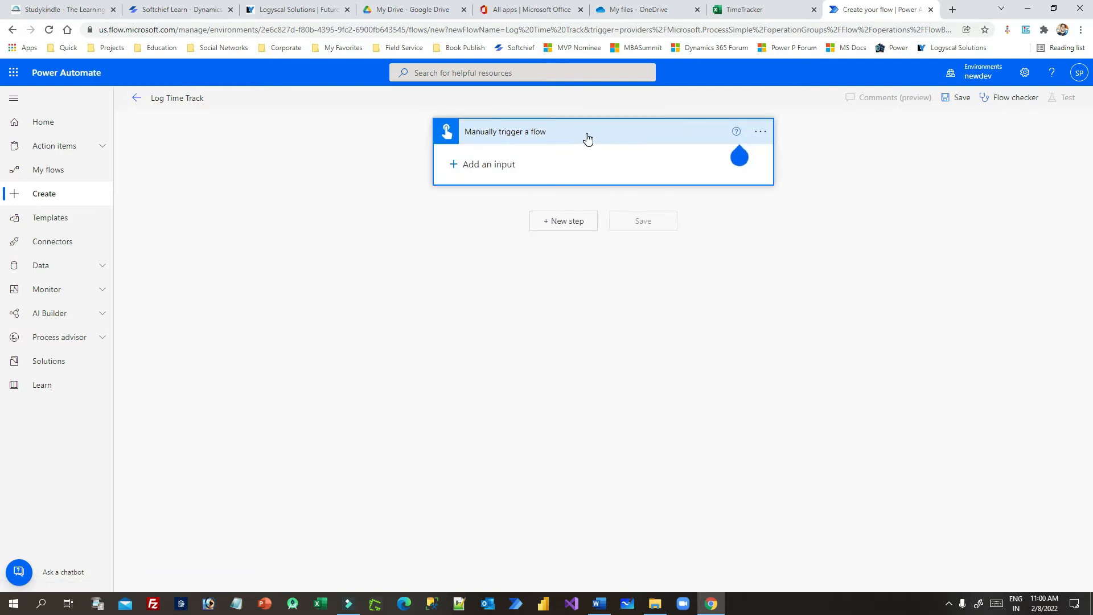
left_click(455, 164)
left_click(468, 187)
double_click(484, 157)
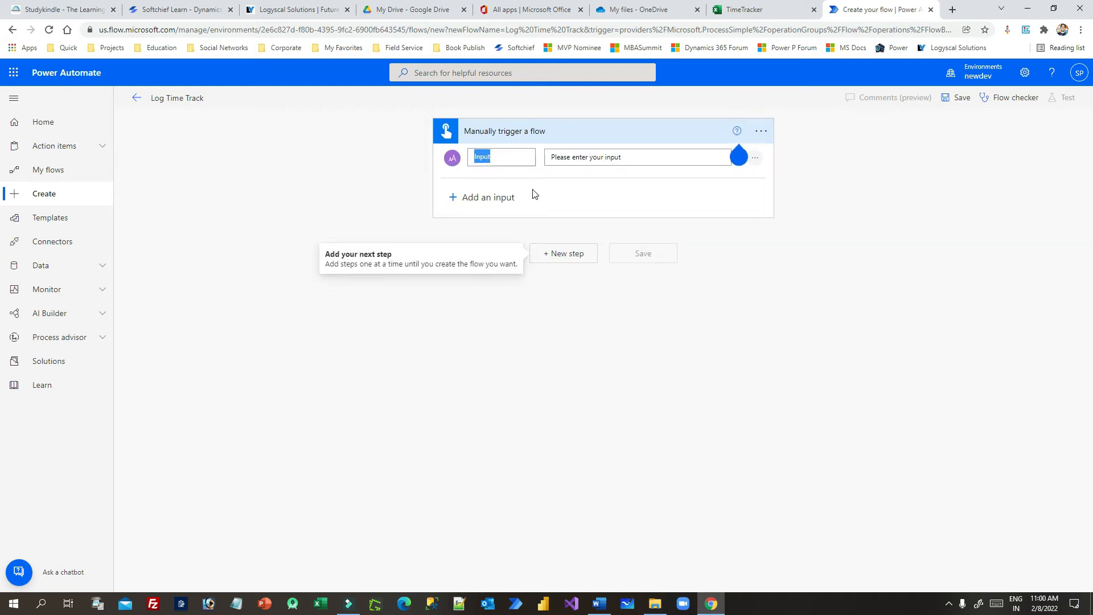
type("Comment")
left_click(529, 133)
Add the Excel Online (Business) action "Add a row into a table" after the trigger
left_click(572, 183)
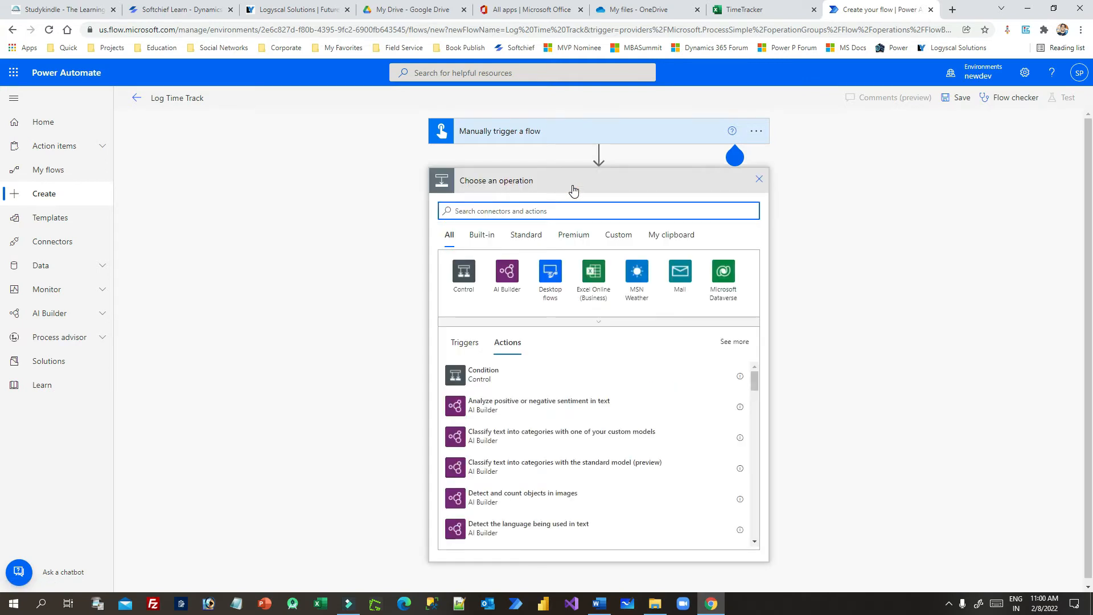
left_click(581, 277)
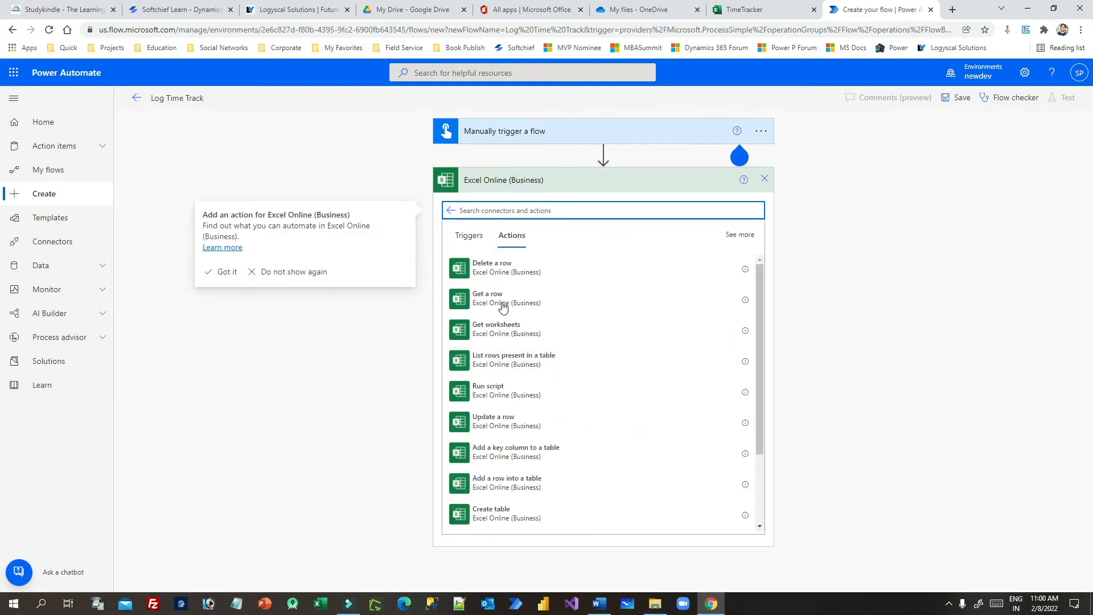
left_click_drag(766, 352, 771, 420)
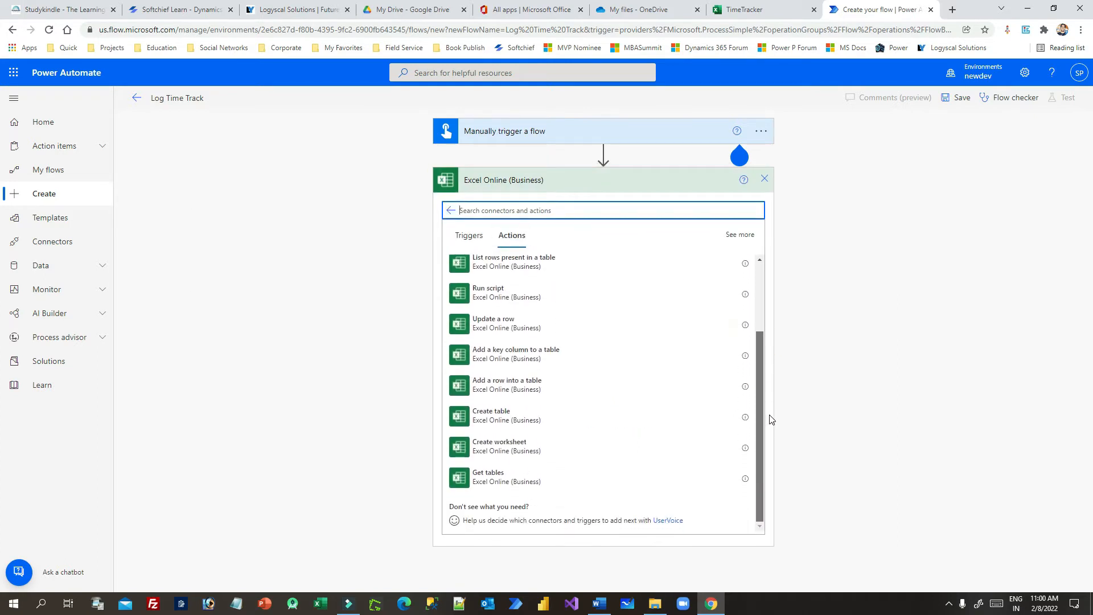
left_click(527, 389)
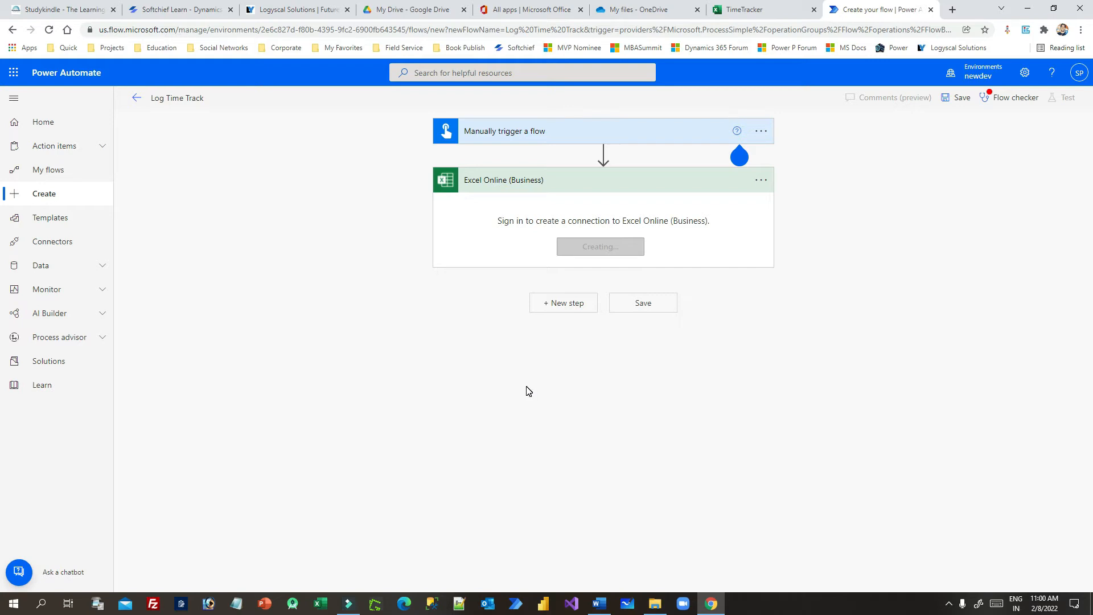
Switch to the TimeTracker workbook in Excel and insert a new column before Comment
left_click(745, 10)
left_click_drag(39, 210, 239, 208)
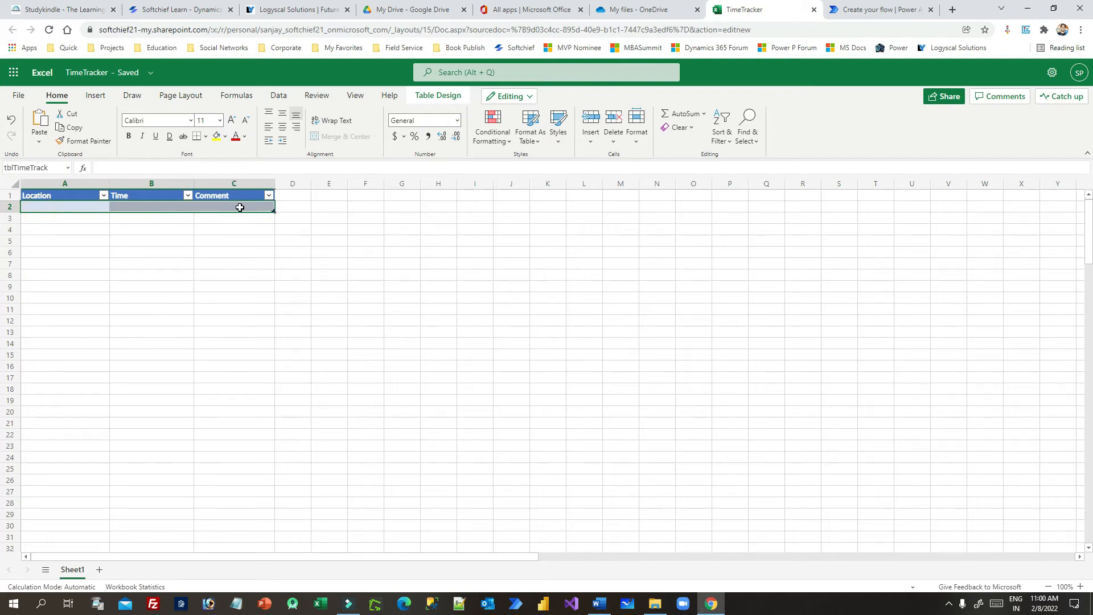
left_click(266, 184)
right_click(265, 184)
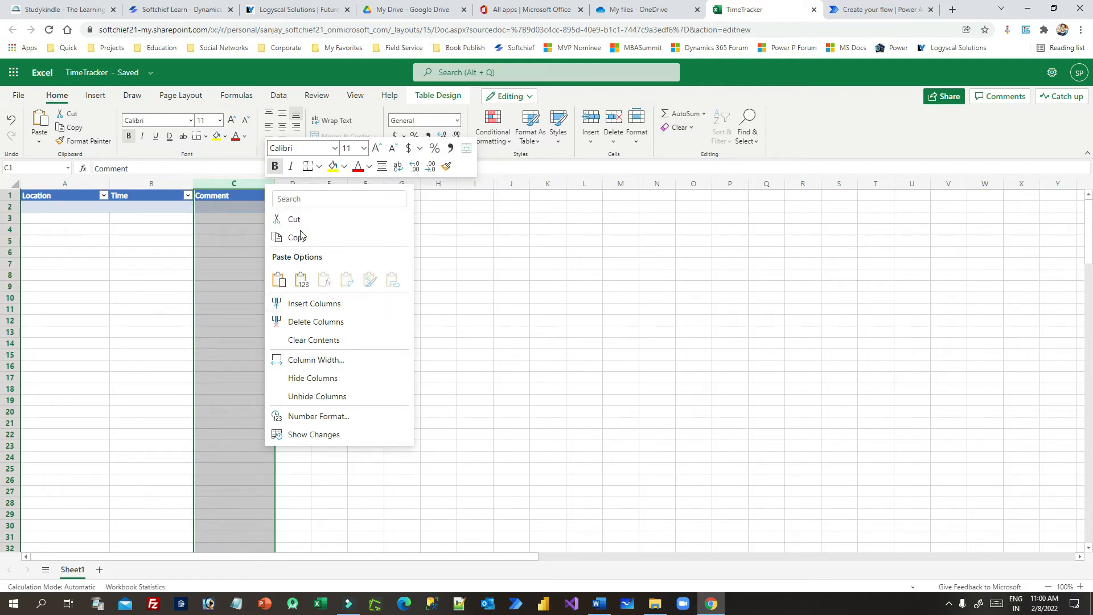
left_click(321, 308)
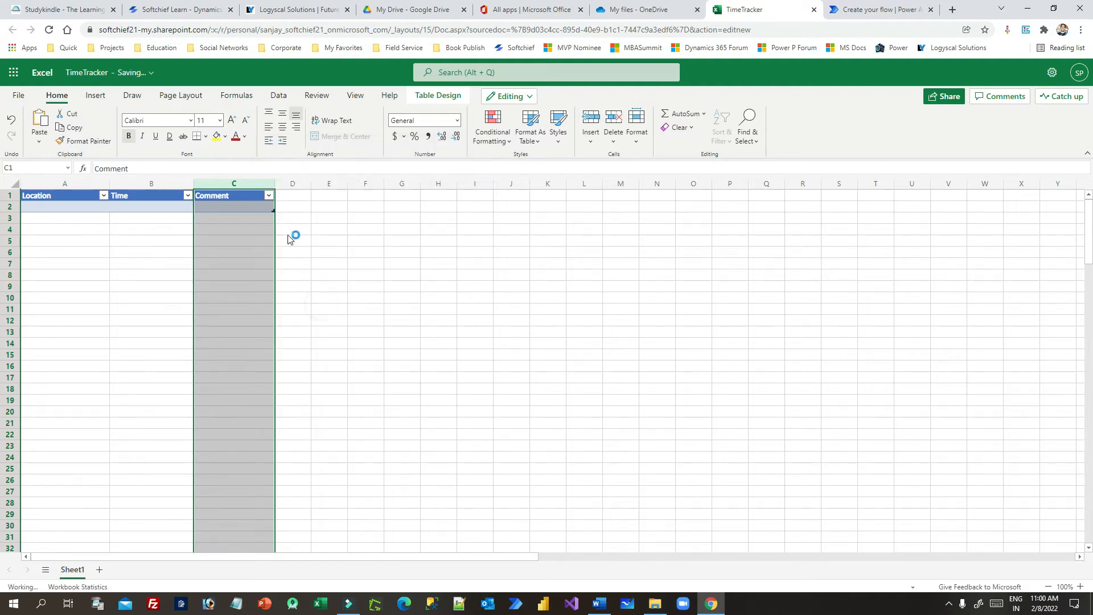
Rename the new column's header in cell C1 to User and return to the Log Time Track flow in Power Automate
left_click(298, 200)
left_click(237, 200)
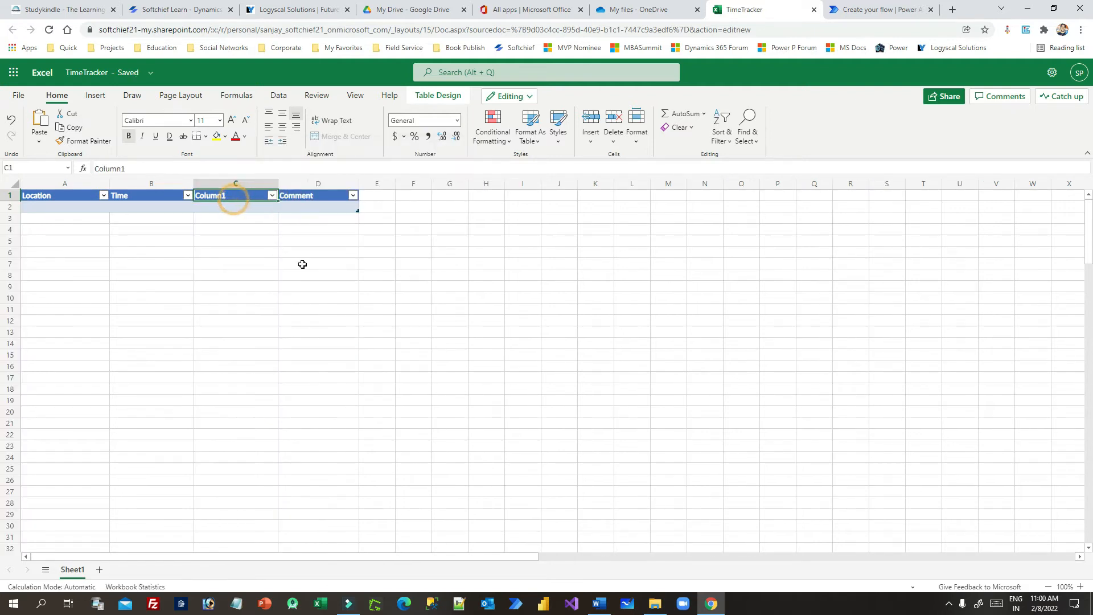
type("user")
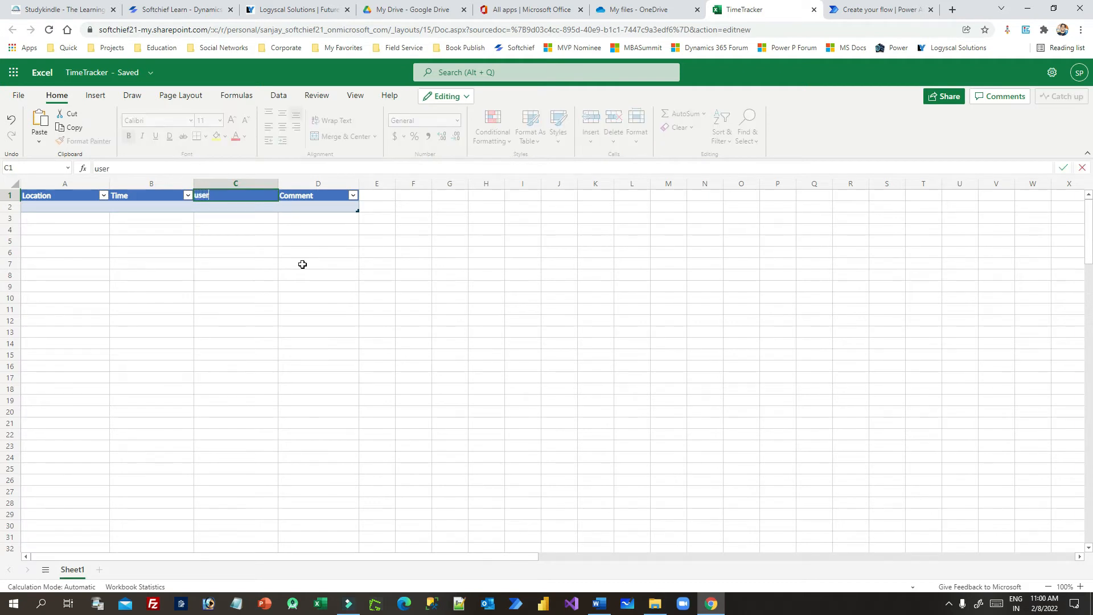
double_click(203, 197)
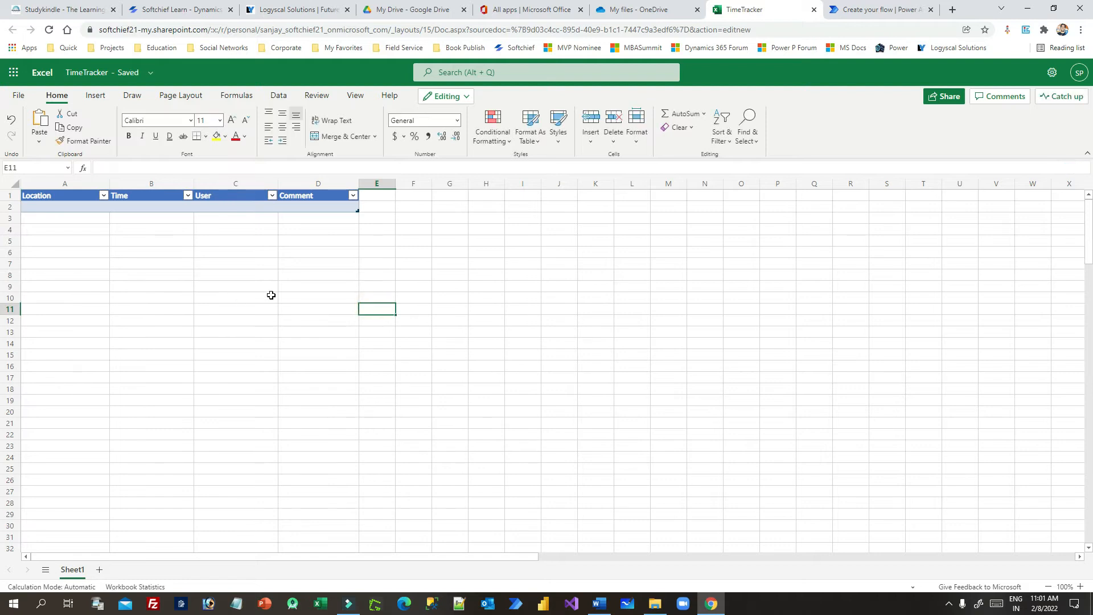
left_click(868, 10)
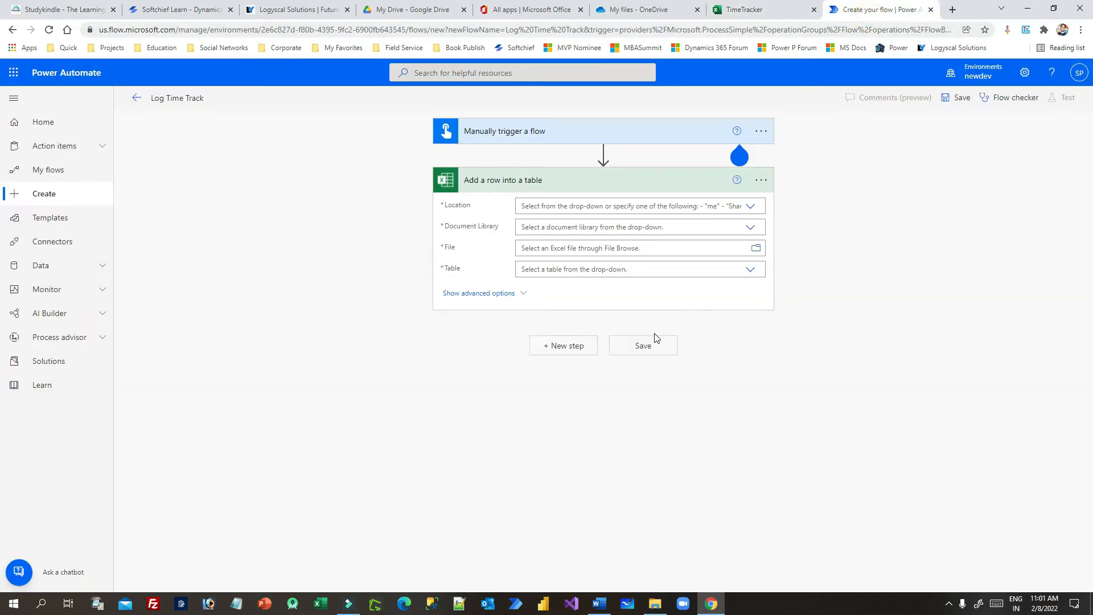
Point the row action to OneDrive for Business, document library OneDrive, file /TimeTracker.xlsx and table tblTimeTrack
left_click(750, 207)
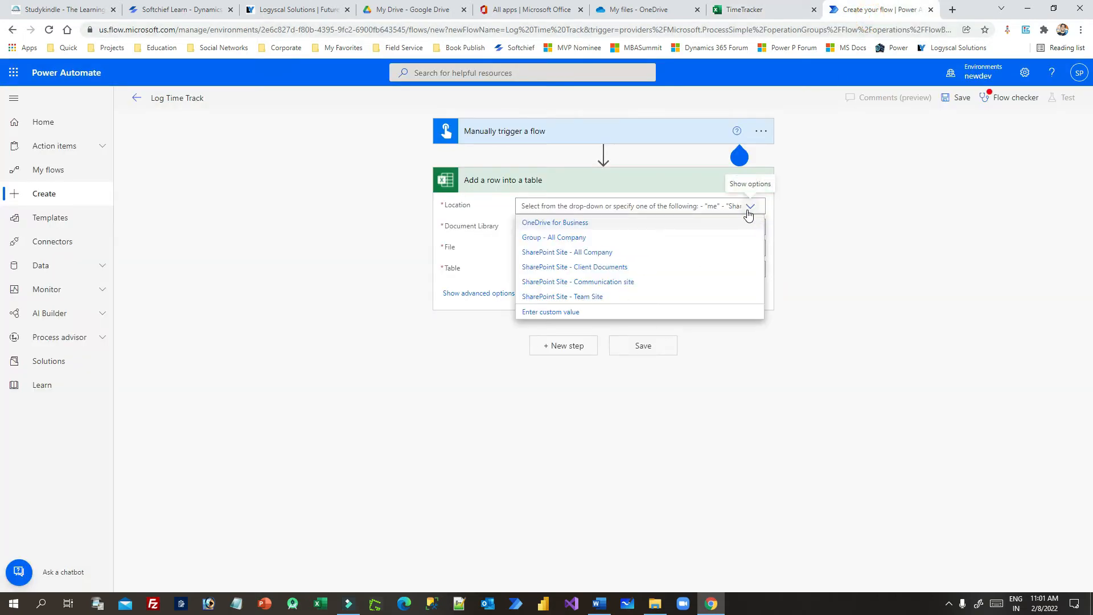
left_click(566, 222)
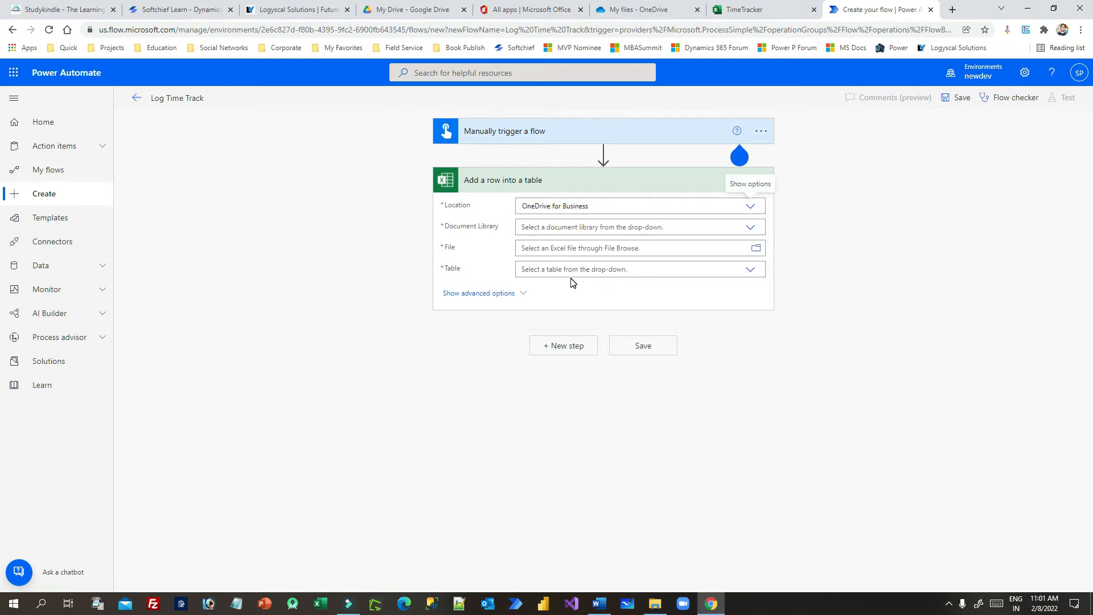
left_click(750, 227)
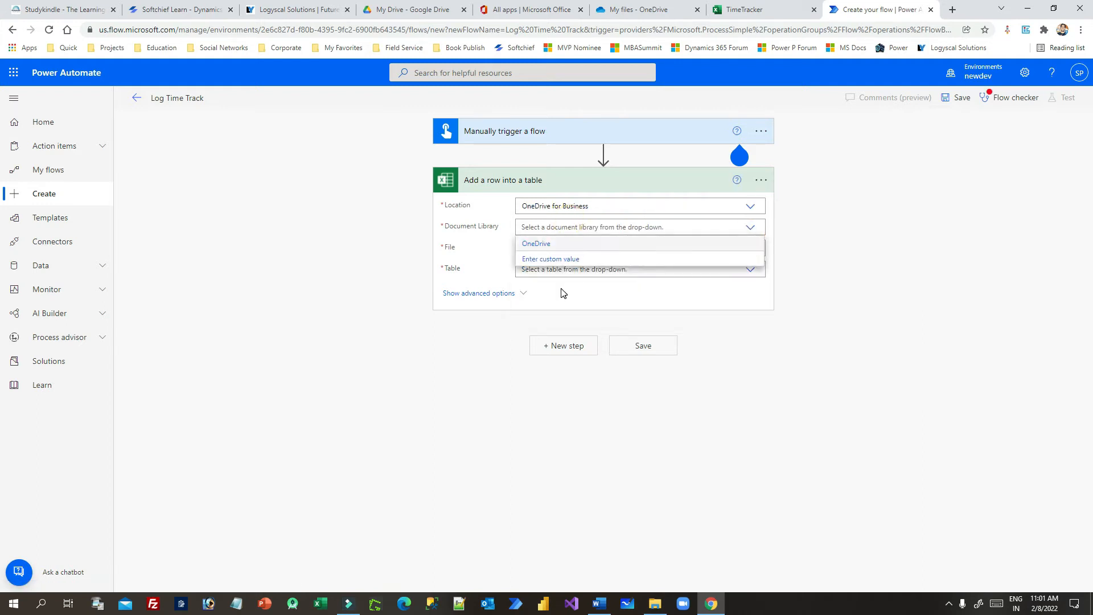
left_click(550, 250)
left_click(759, 250)
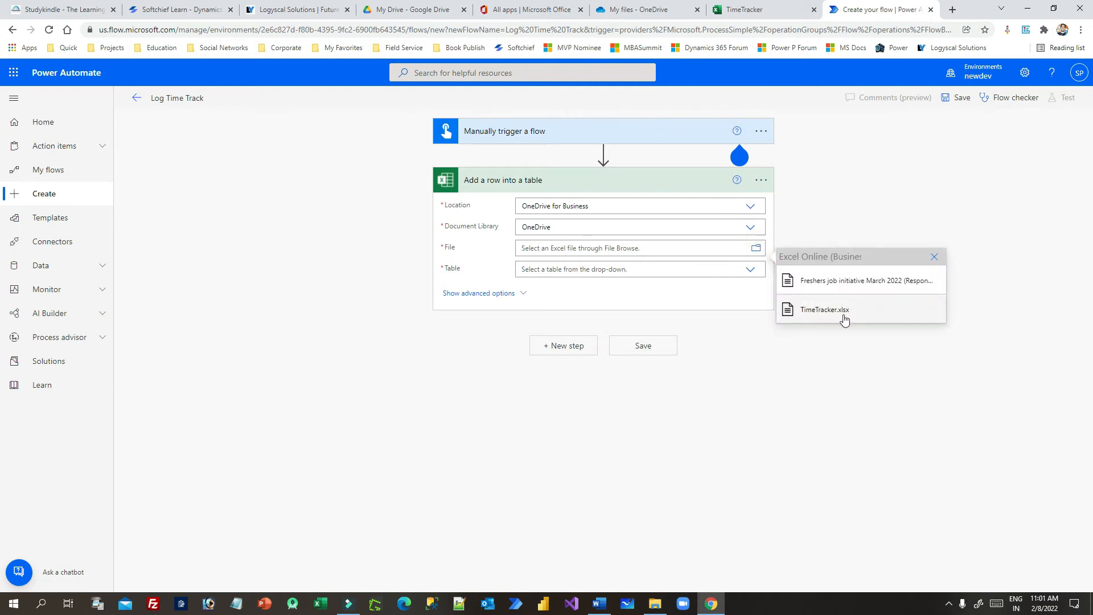
left_click(849, 316)
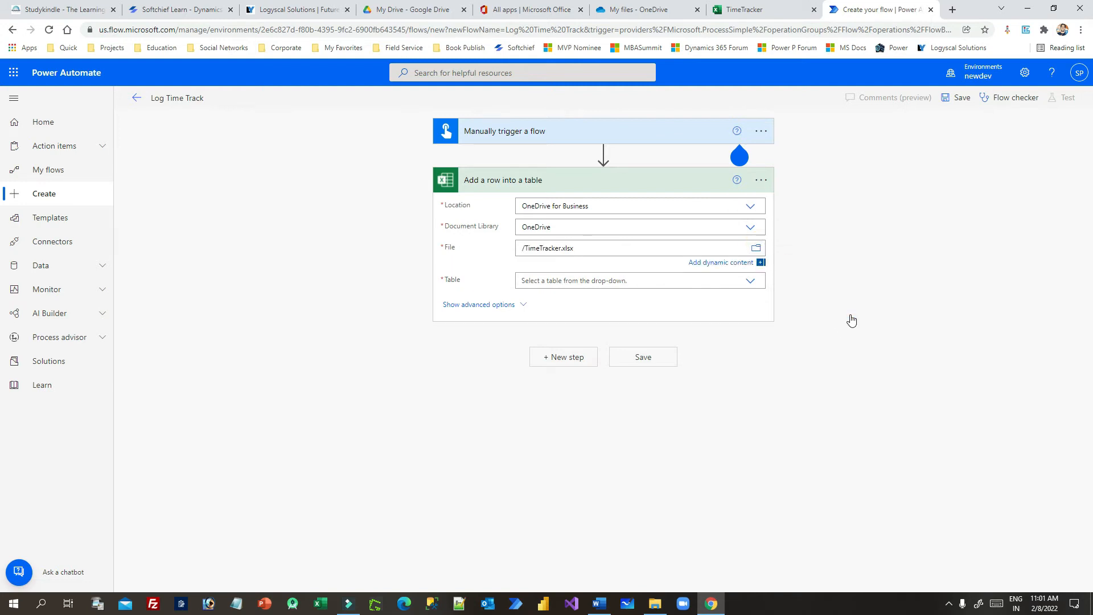
left_click(618, 285)
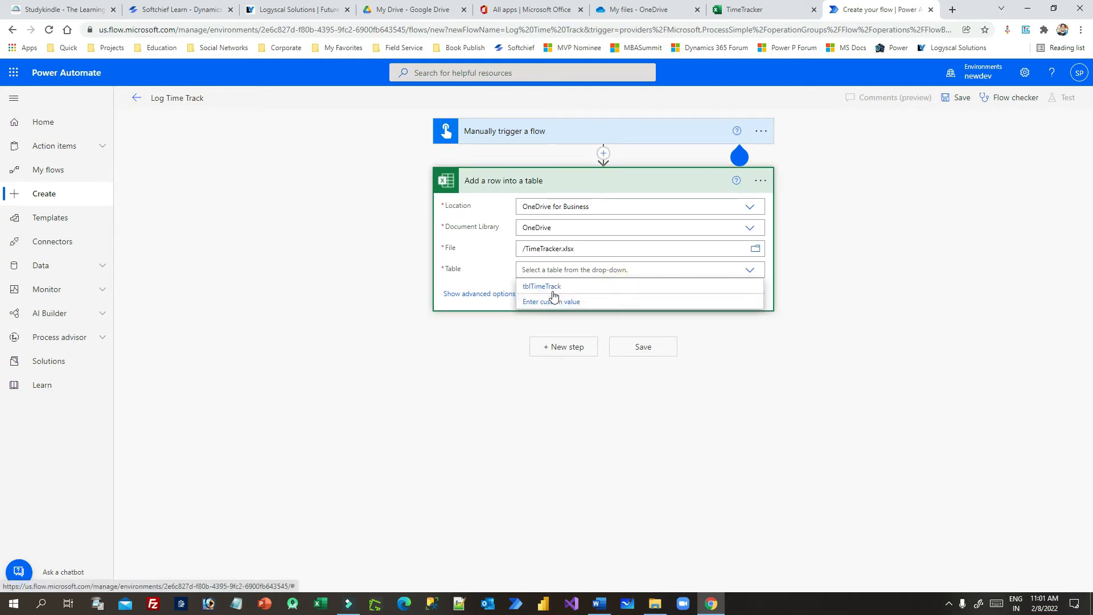
left_click(558, 288)
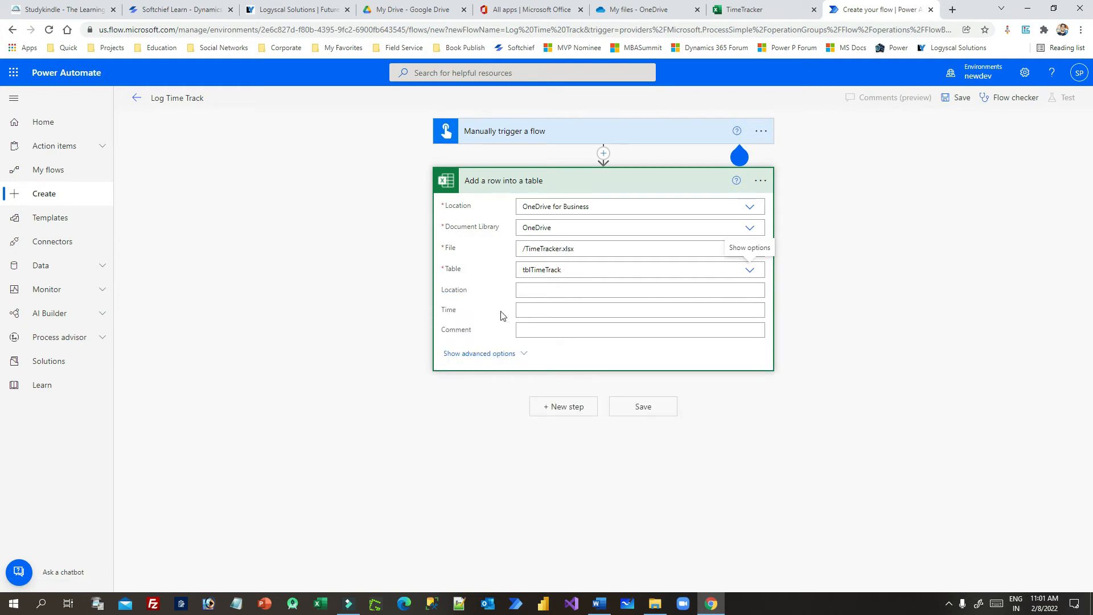
Check the row action's column fields and advanced options, and delete the "Add a row into a table" action
left_click_drag(448, 291, 487, 293)
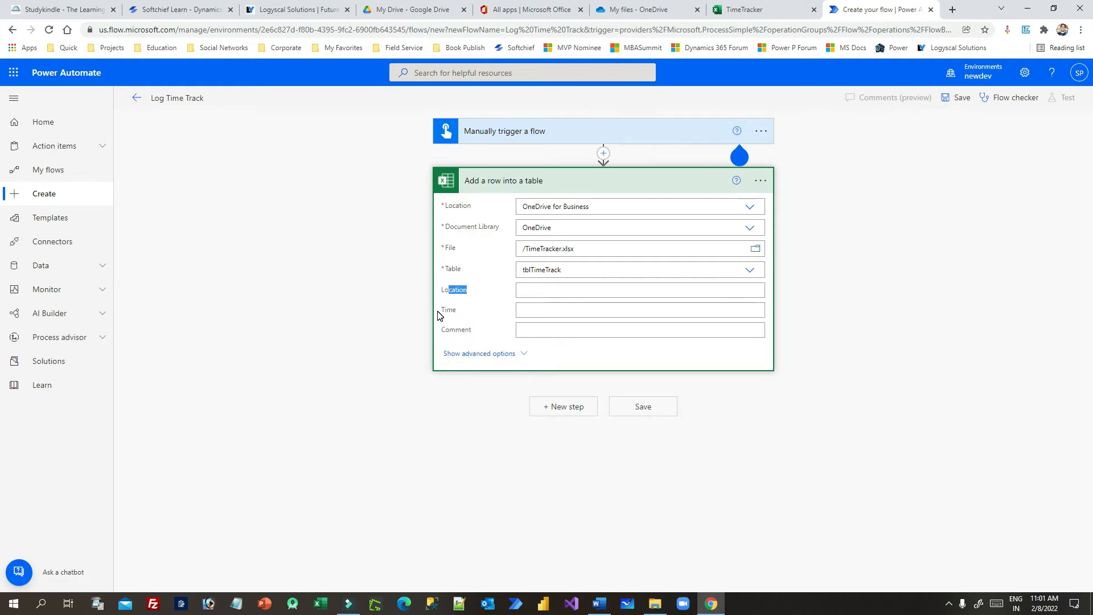
left_click_drag(448, 329, 489, 334)
left_click(519, 354)
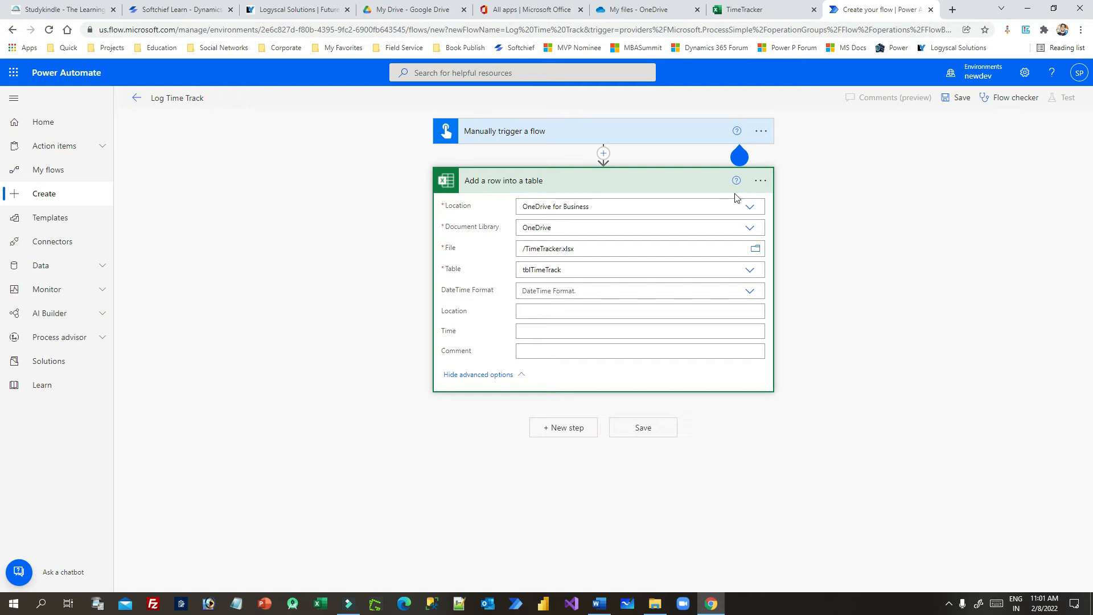
left_click(757, 182)
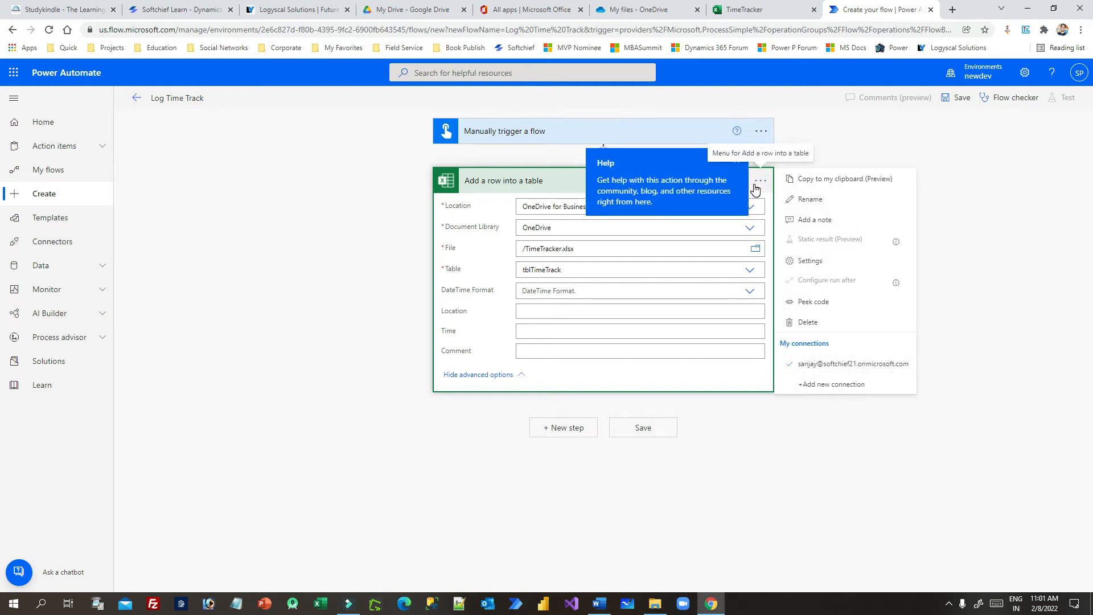
left_click(755, 188)
left_click(755, 188)
left_click(811, 322)
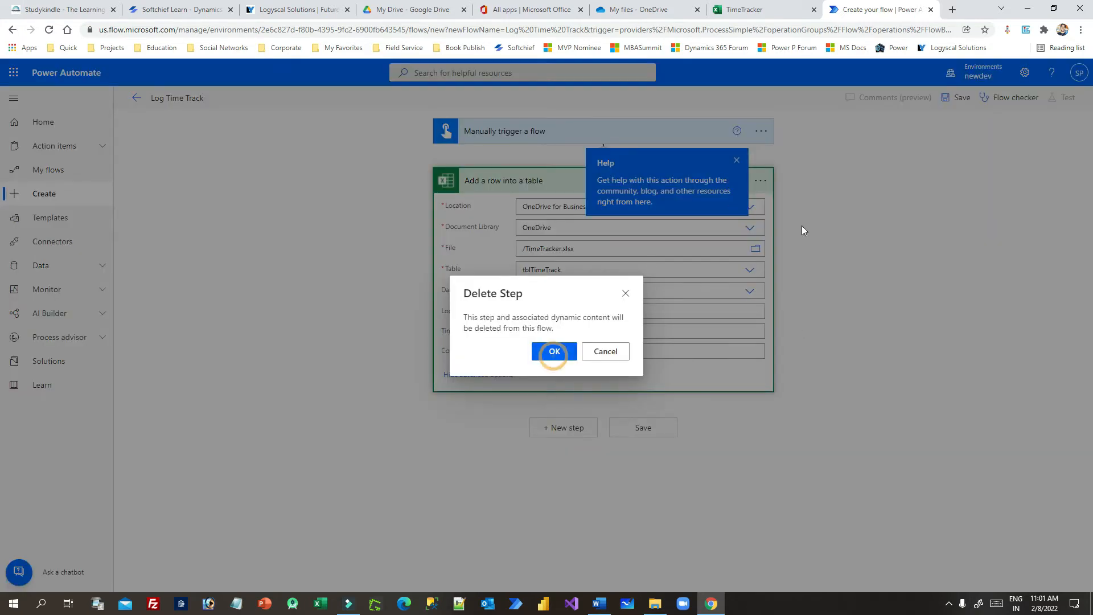
left_click(551, 349)
Add a fresh Excel Online (Business) "Add a row into a table" action below the trigger
left_click(583, 185)
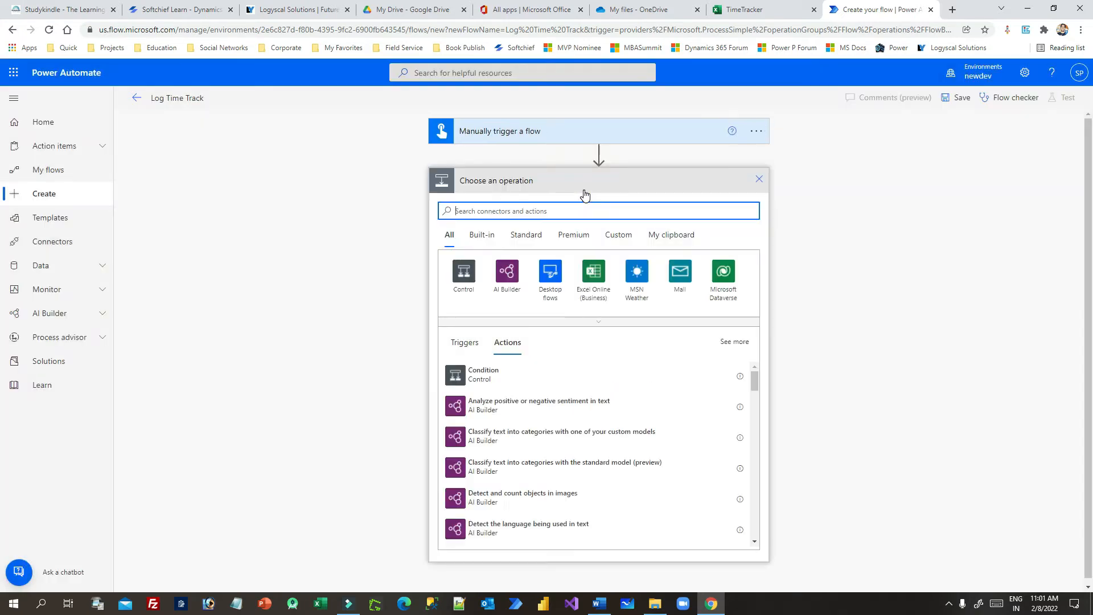
left_click(600, 278)
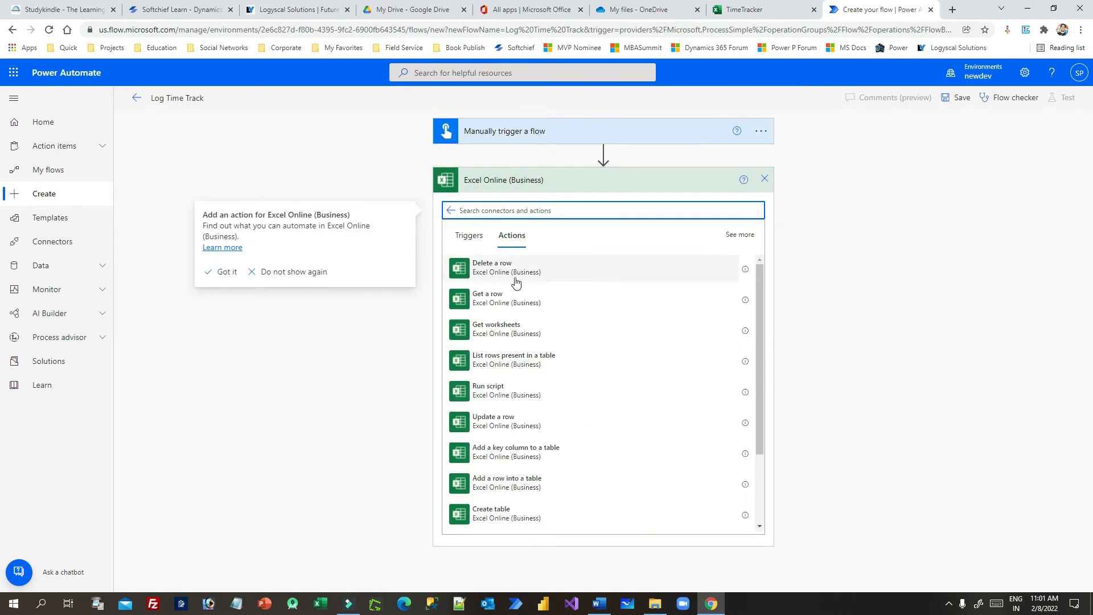
scroll(516, 438, "down", 1)
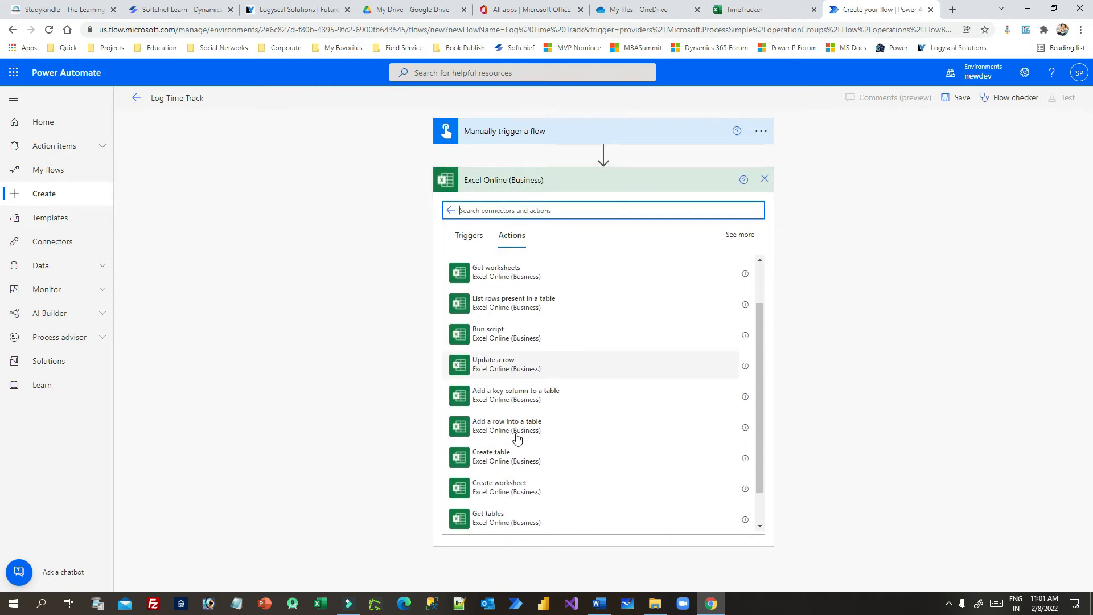
left_click(519, 427)
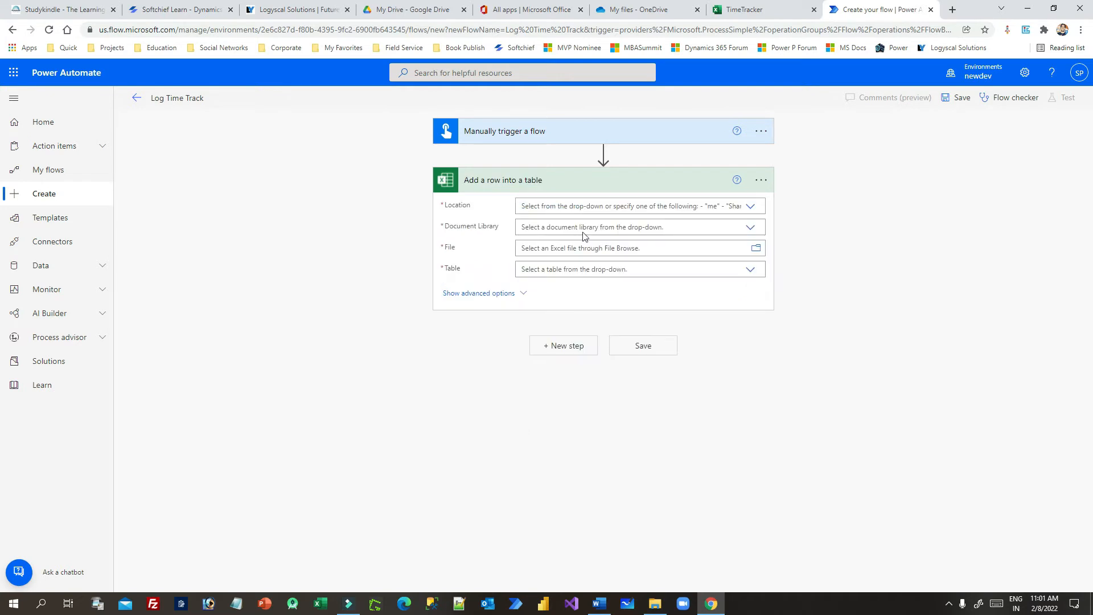
Set the new row action's location to OneDrive for Business, library to OneDrive, file to /TimeTracker.xlsx and table to tblTimeTrack
left_click(751, 208)
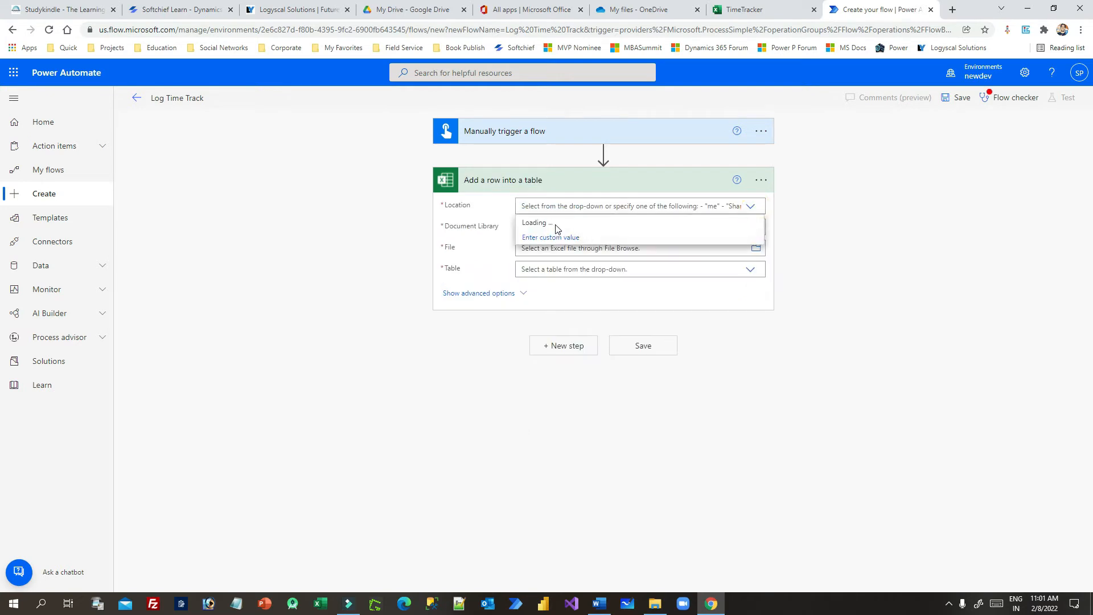
left_click(549, 225)
left_click(743, 228)
left_click(549, 242)
left_click(756, 251)
left_click(807, 311)
left_click(751, 281)
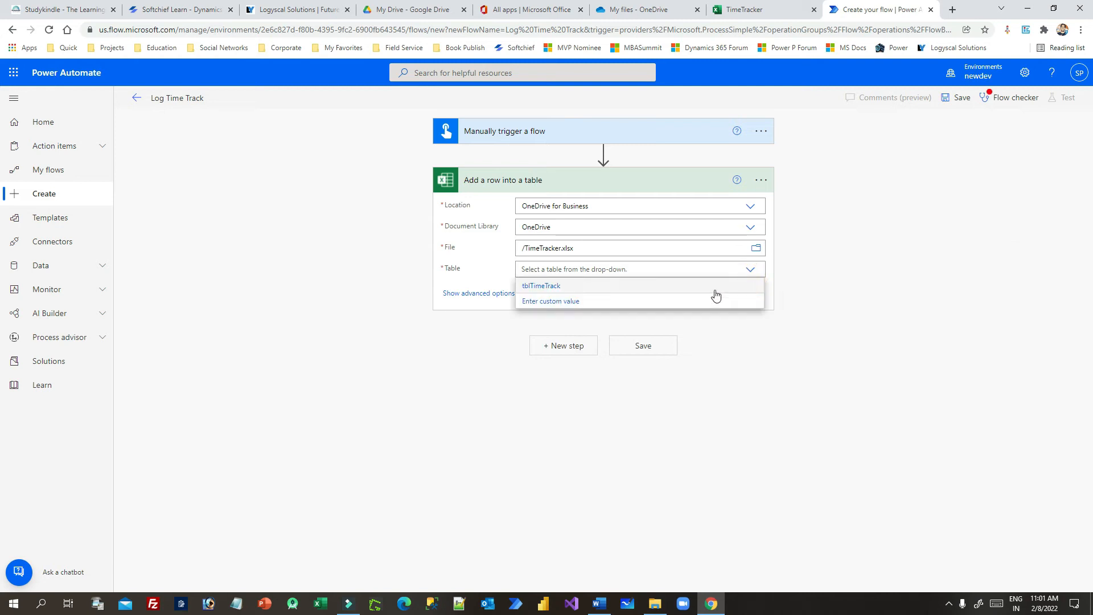
left_click(556, 285)
left_click(619, 276)
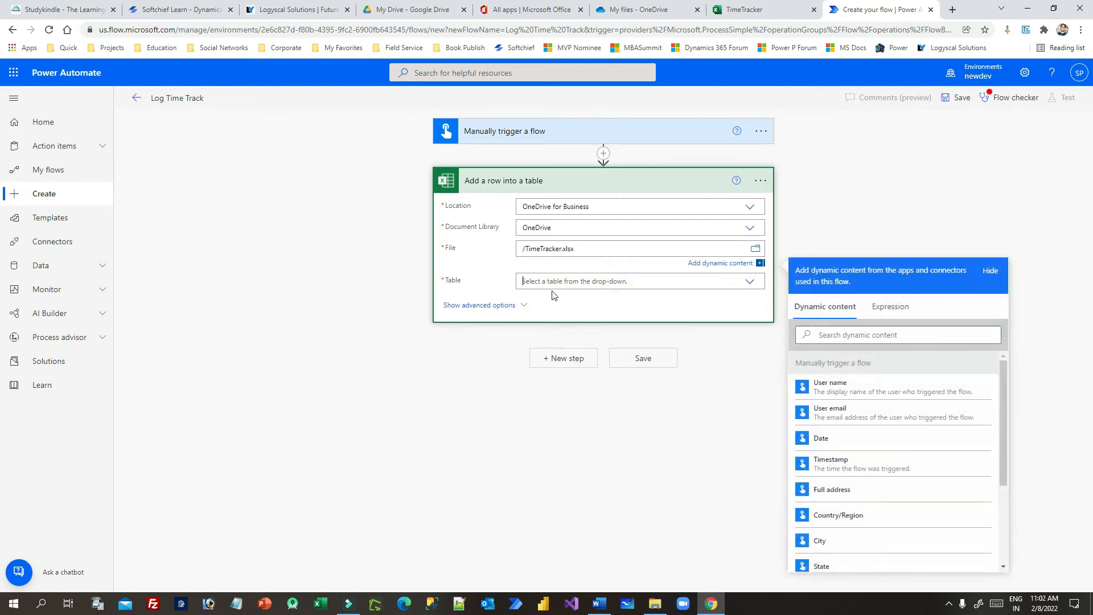
left_click(558, 283)
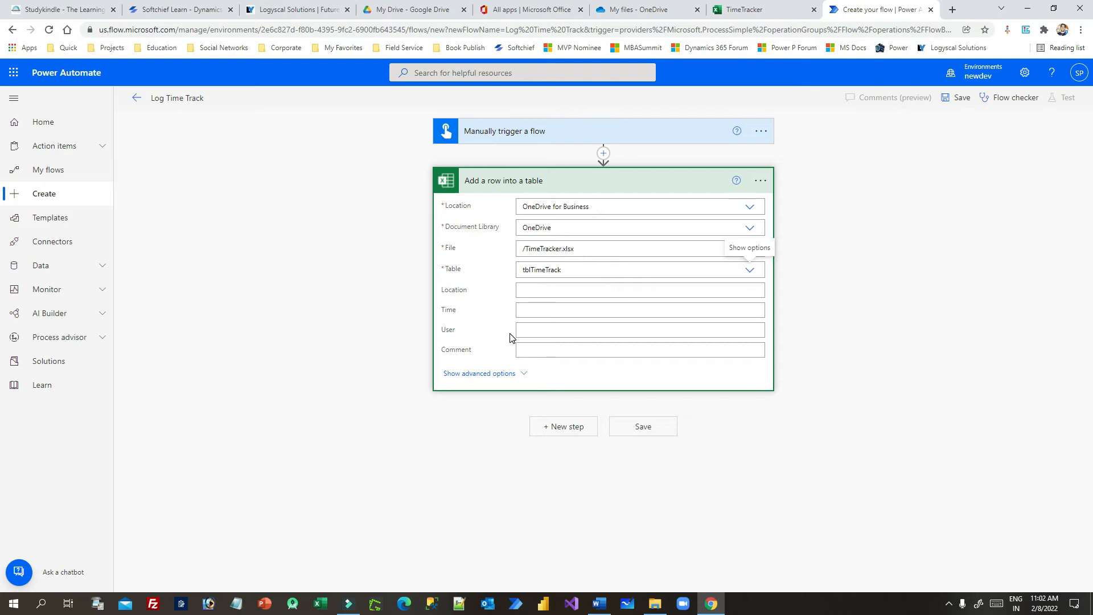
Fill the row's Location column with the trigger's Full address dynamic content, searching for "full"
left_click(535, 289)
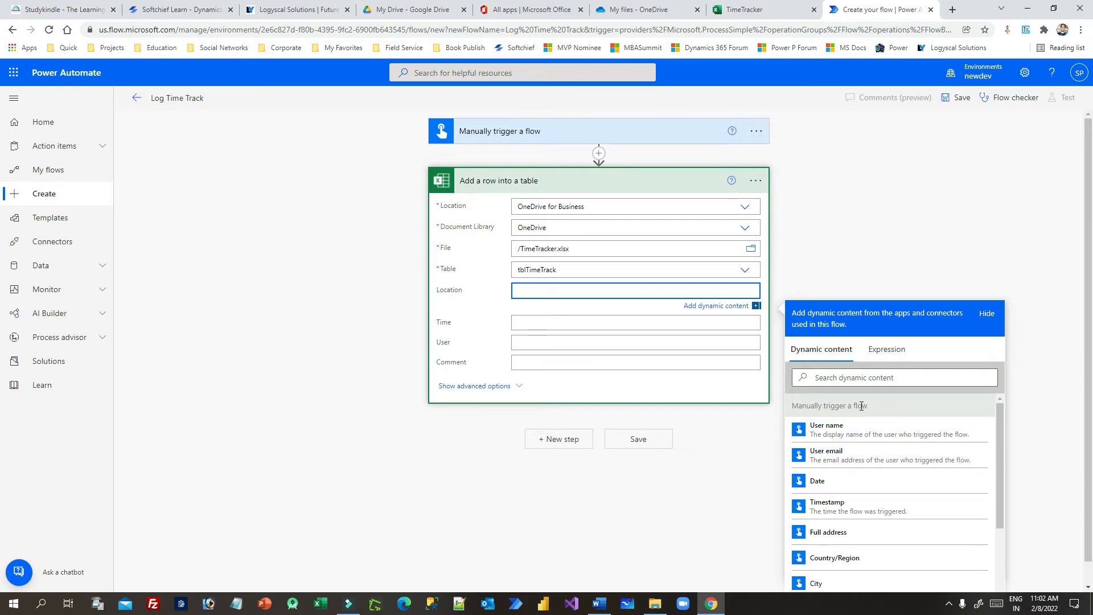
left_click(857, 376)
type("full")
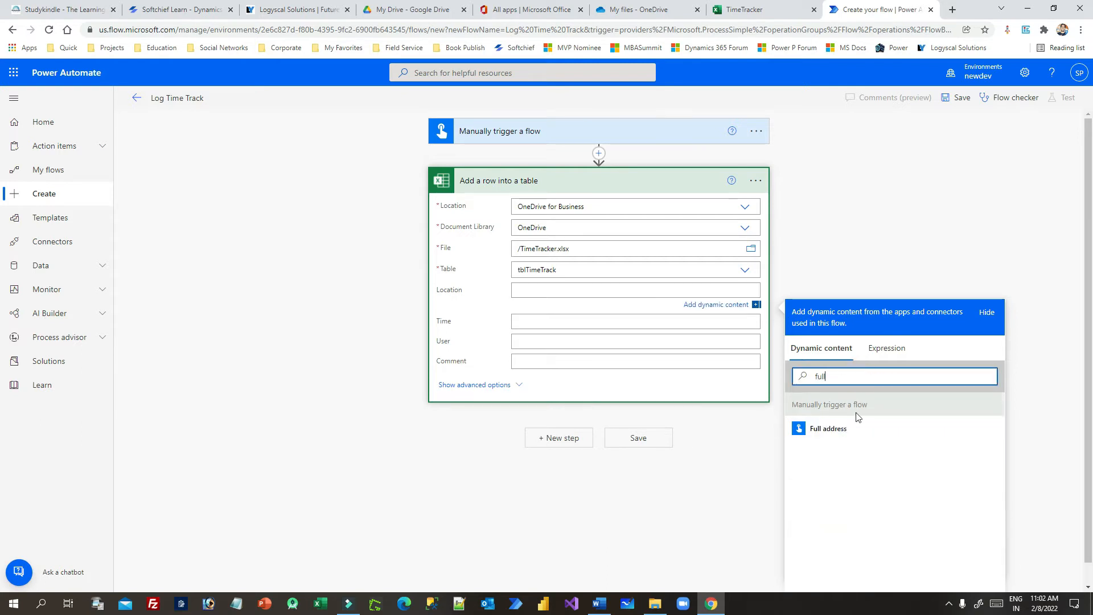
left_click(837, 428)
Fill the row's Time column with the trigger's Timestamp and the User column with User email
left_click(549, 320)
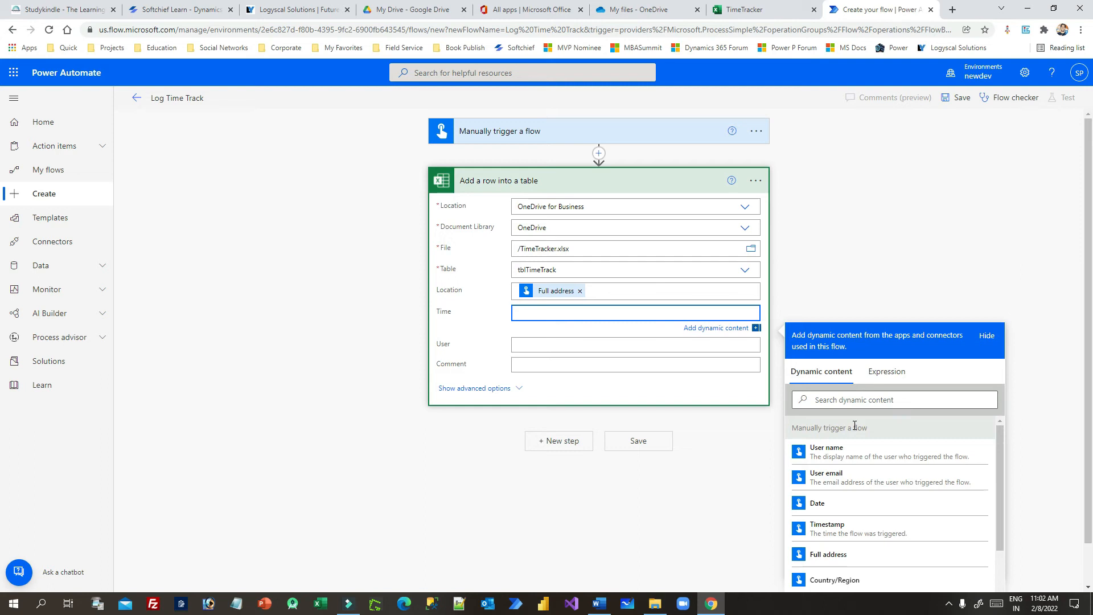
left_click(832, 527)
left_click(540, 346)
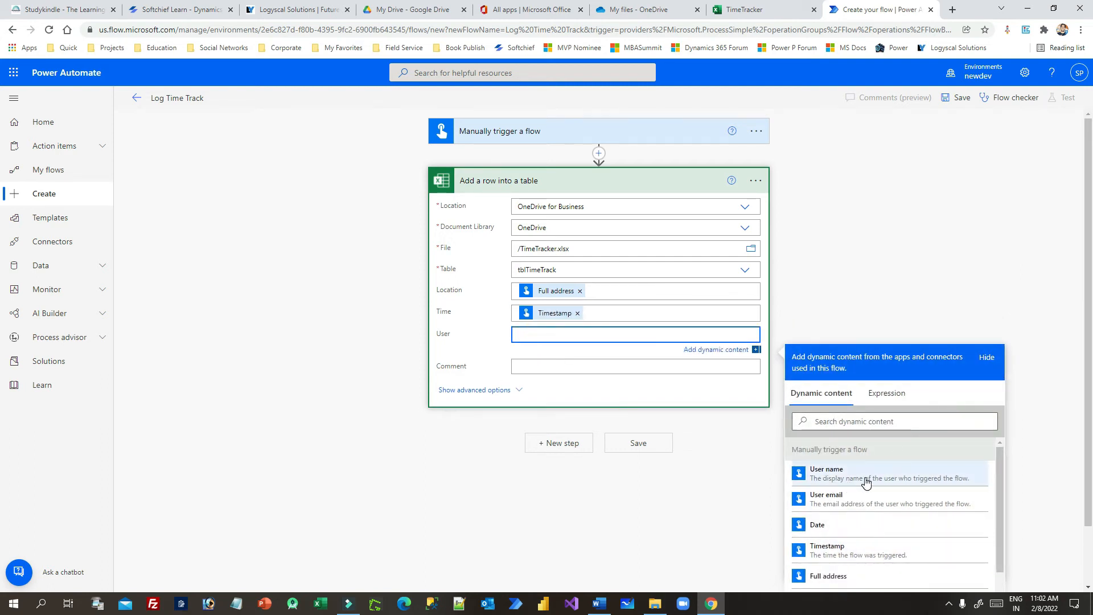
left_click(866, 480)
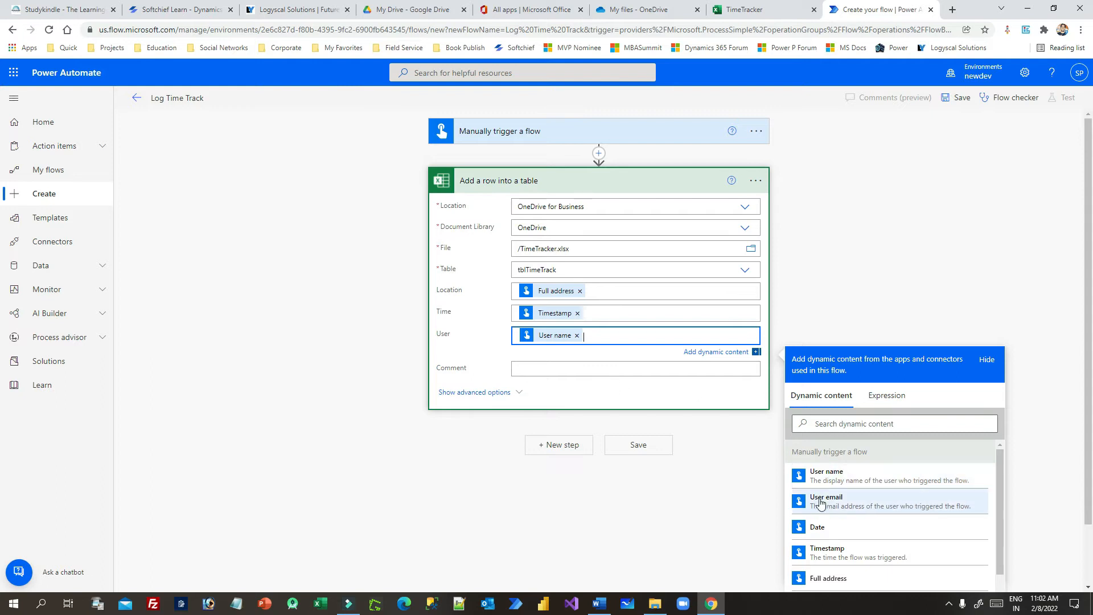
left_click(577, 337)
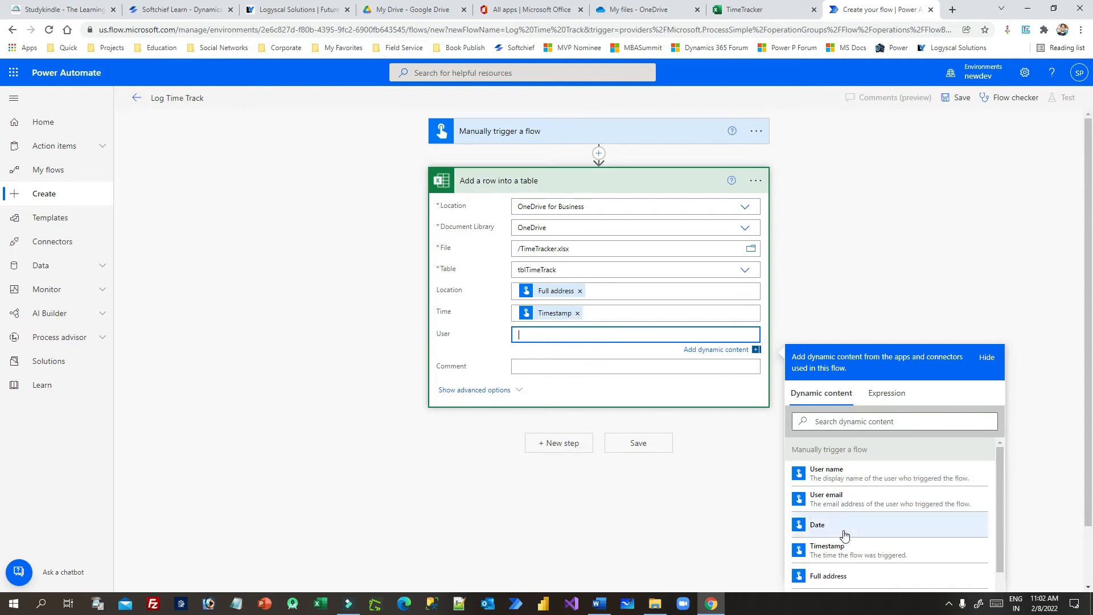
left_click(822, 502)
Fill the row's Comment column with the trigger's Comment dynamic content, searching for "comm"
left_click(550, 371)
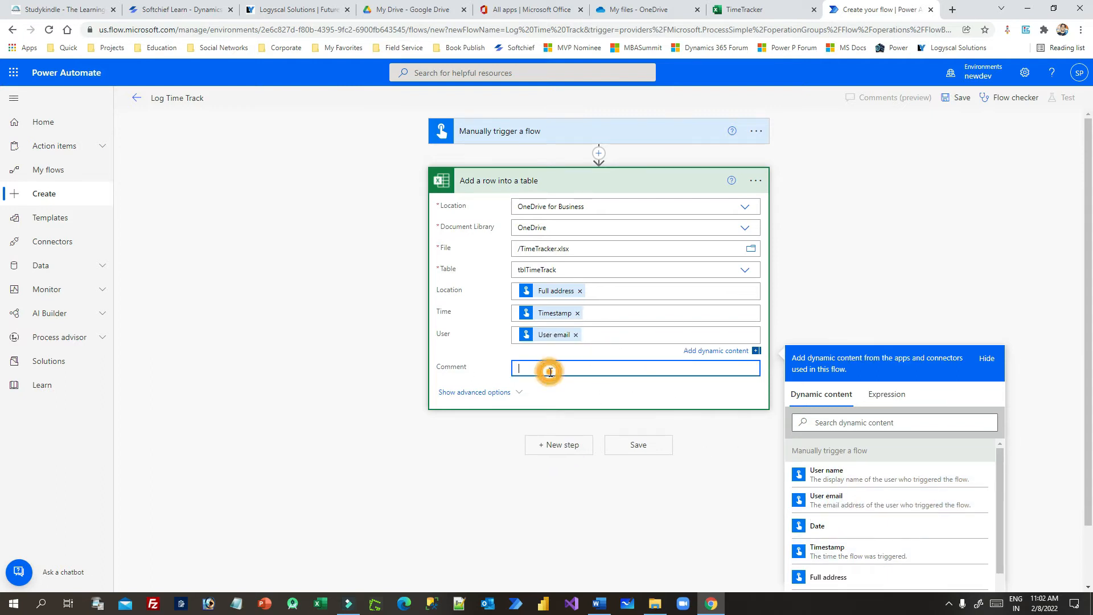
left_click(870, 443)
type("comm")
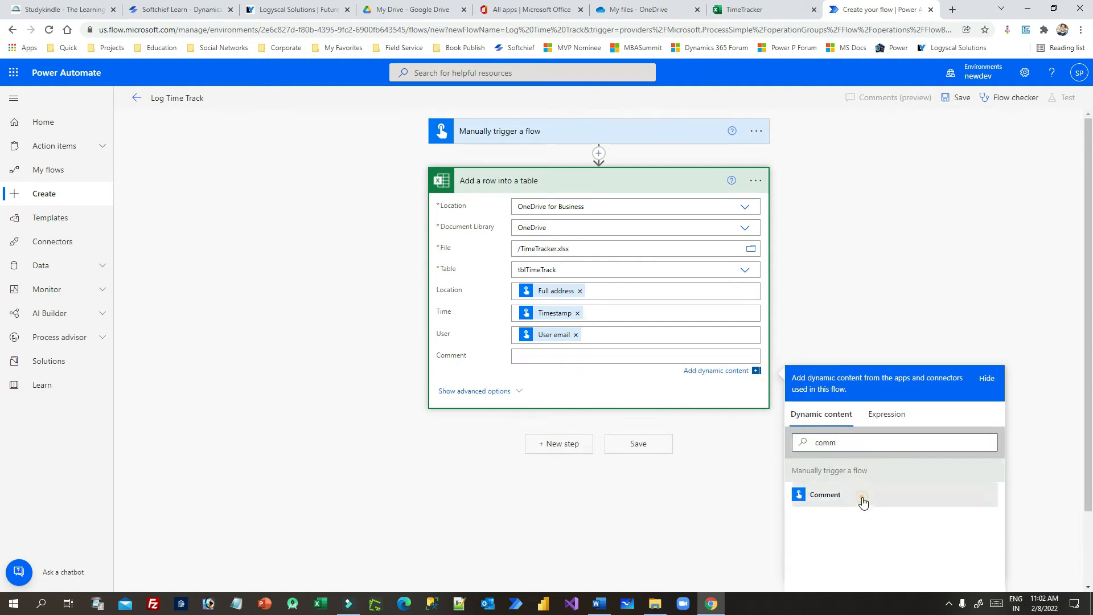
left_click(863, 501)
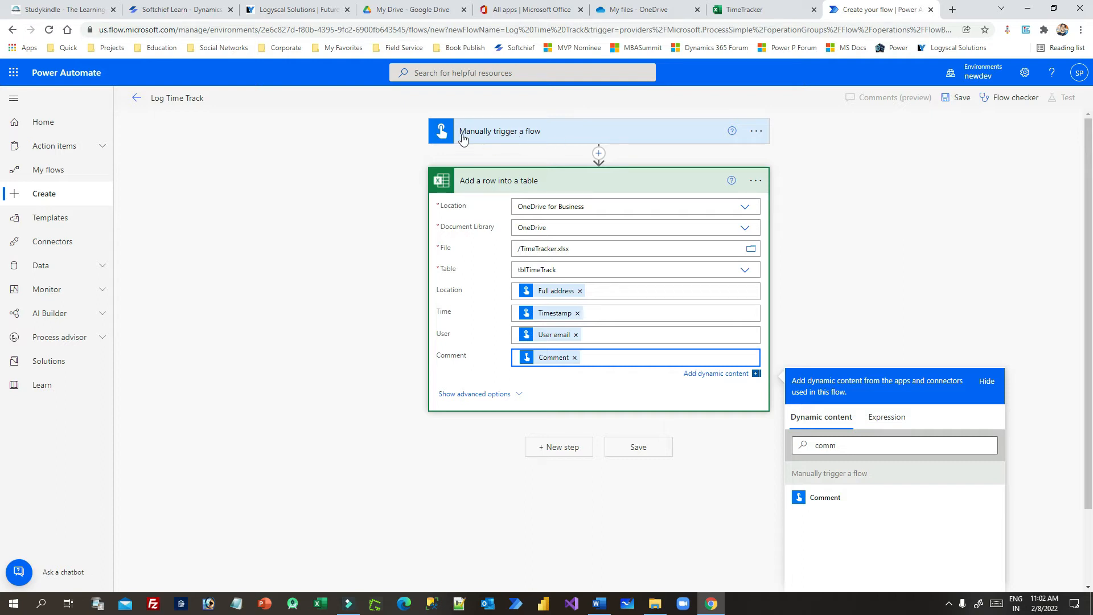
left_click(830, 270)
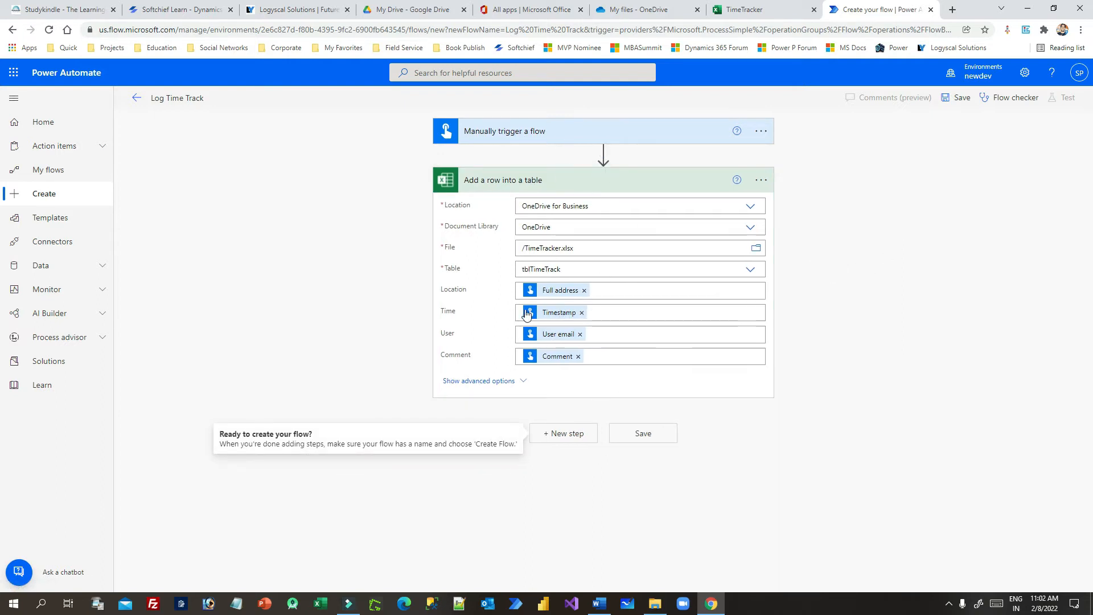
left_click(545, 316)
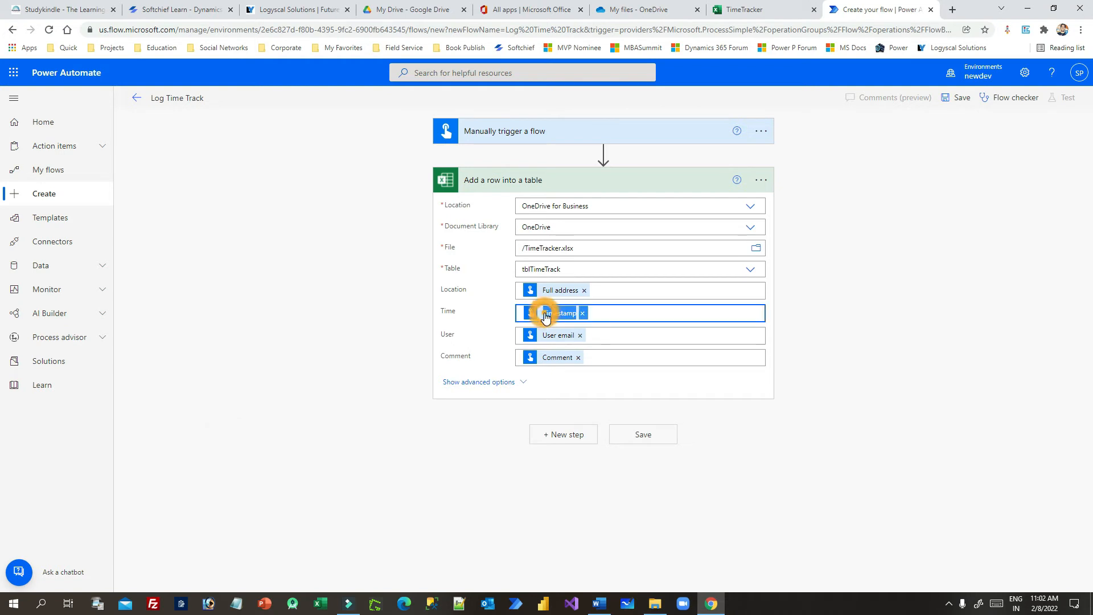
left_click(592, 312)
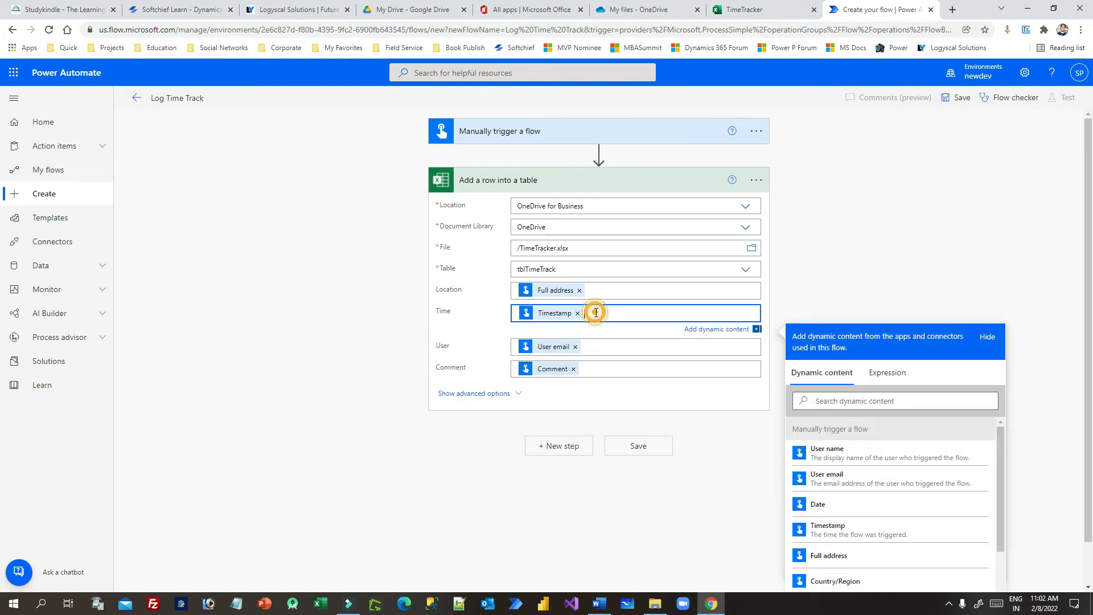
left_click(597, 161)
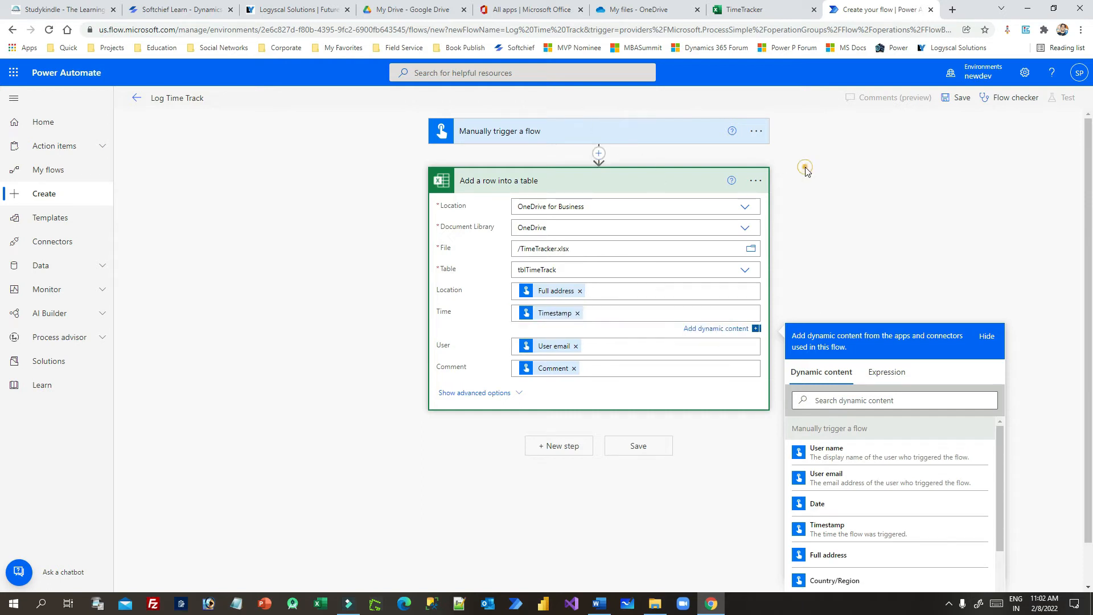
Save the Log Time Track flow and start a manual test of it
left_click(964, 101)
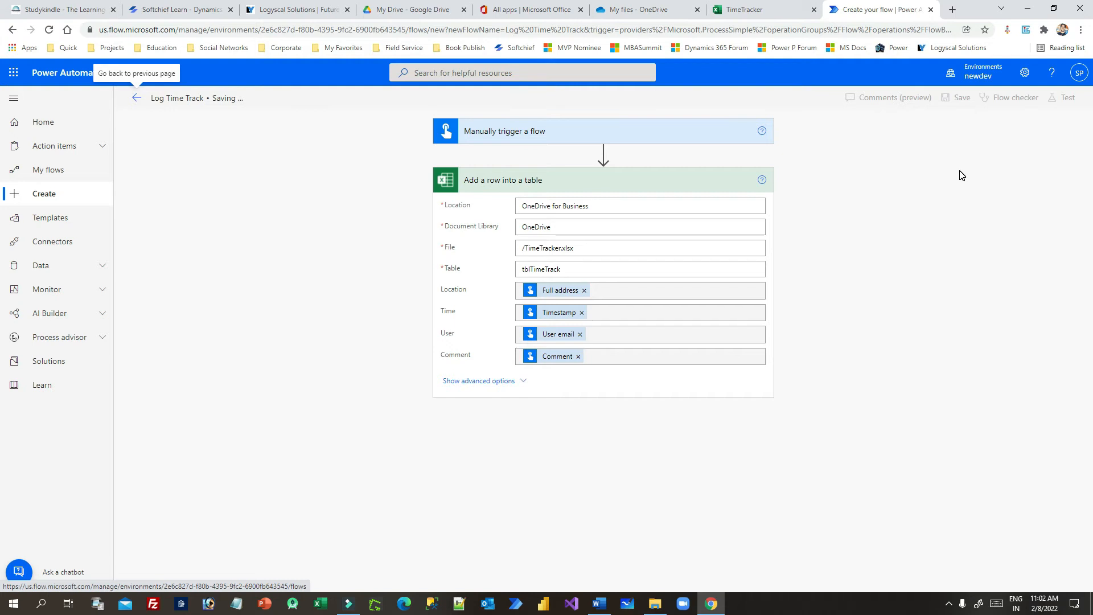
left_click(1061, 97)
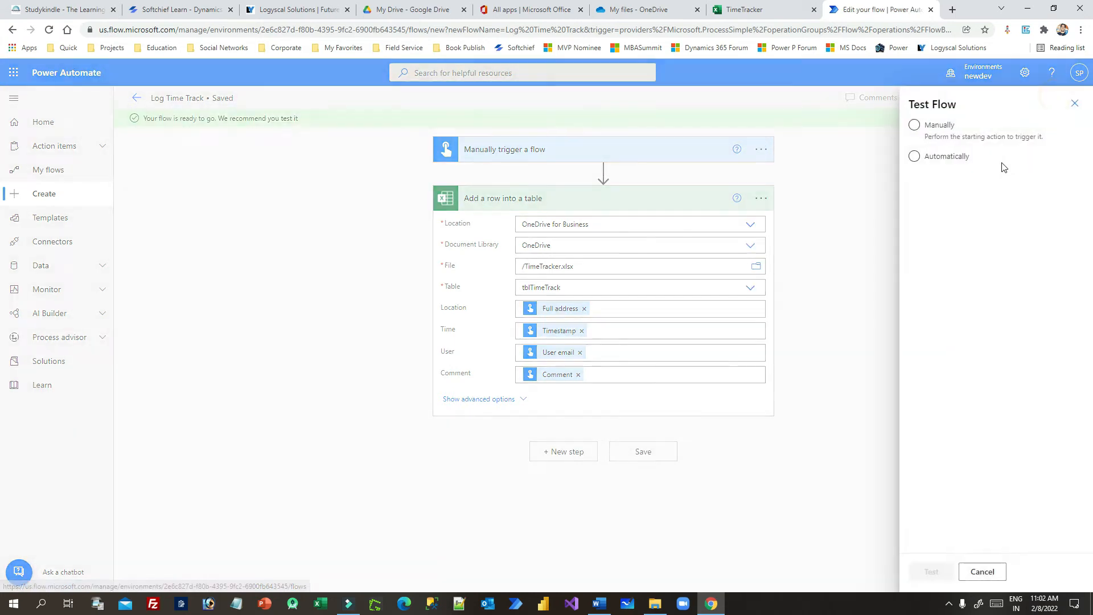
left_click(915, 126)
left_click(932, 572)
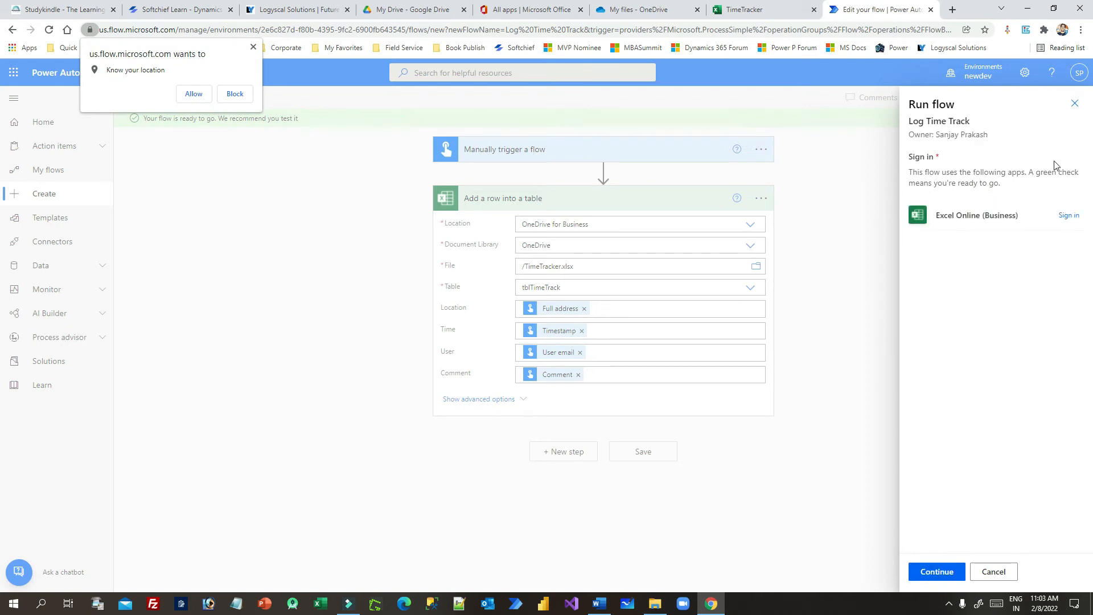
Sign in to the Excel Online (Business) connection, allow the site to know the location, and continue to the run inputs
left_click(1067, 219)
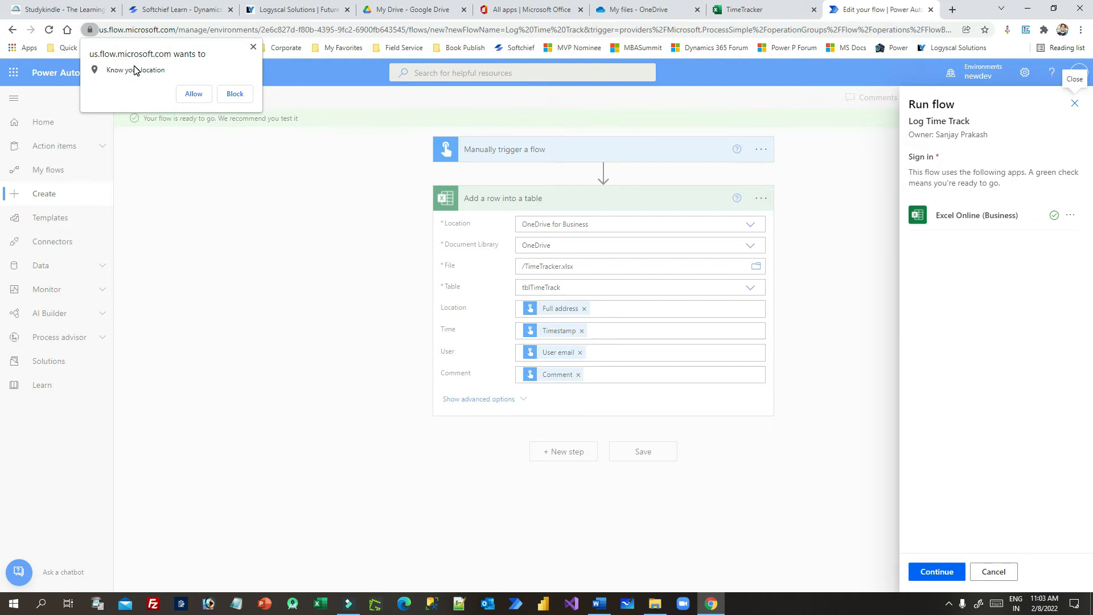
left_click(194, 95)
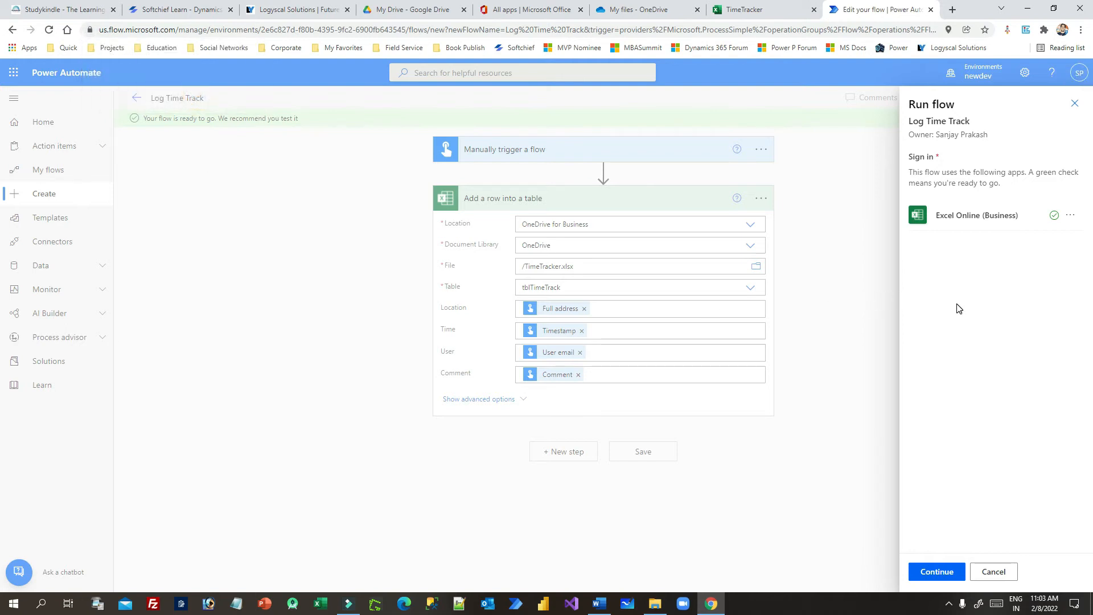
left_click(940, 572)
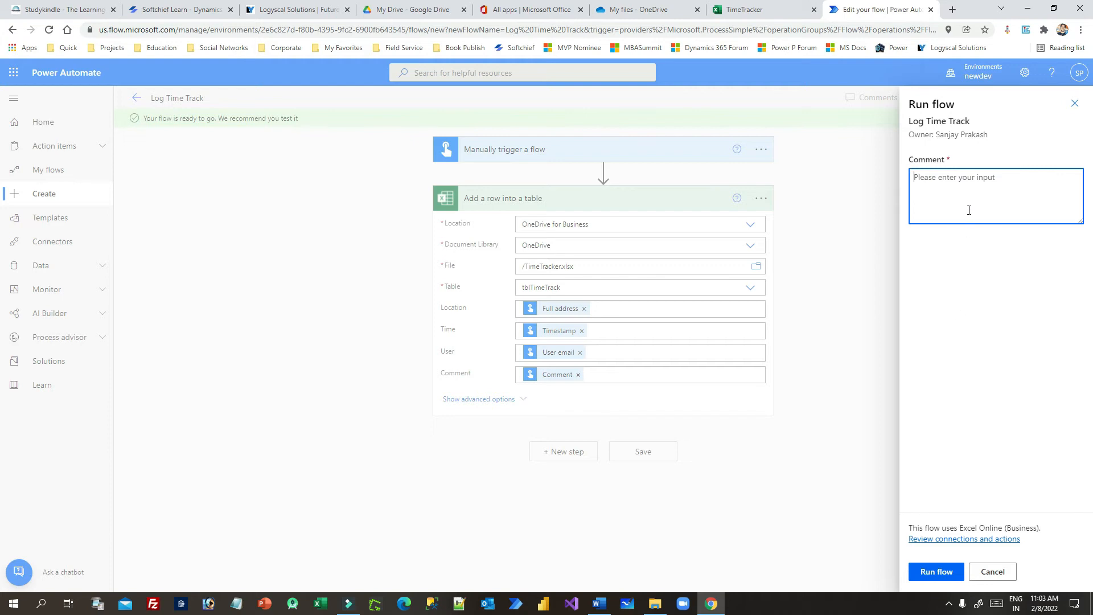
Run the flow with the comment "I just logged in" and close the run confirmation
type("I")
left_click(916, 571)
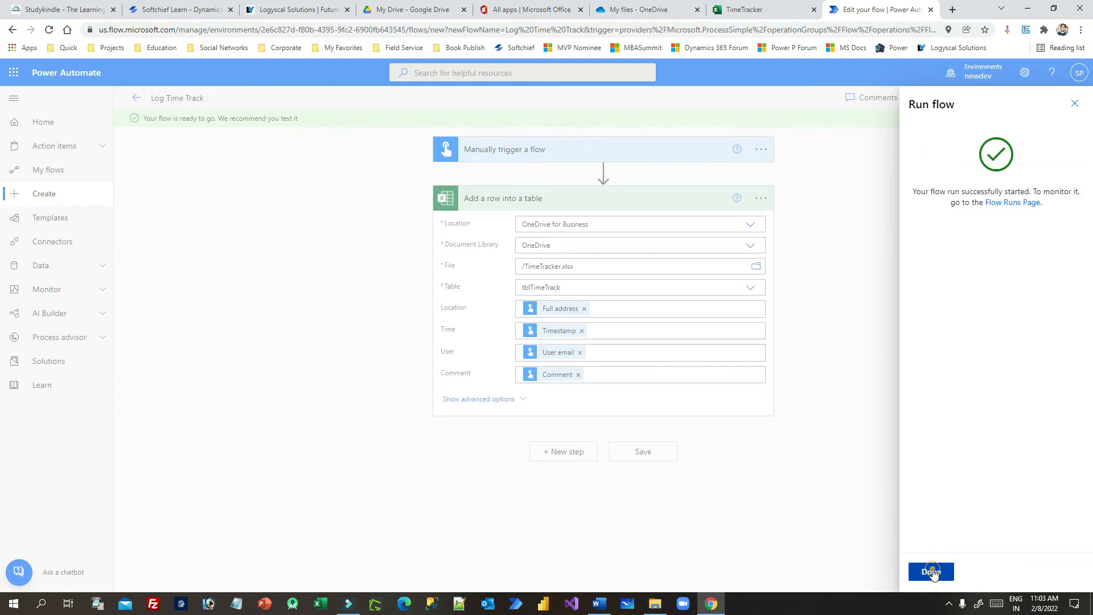
left_click(929, 571)
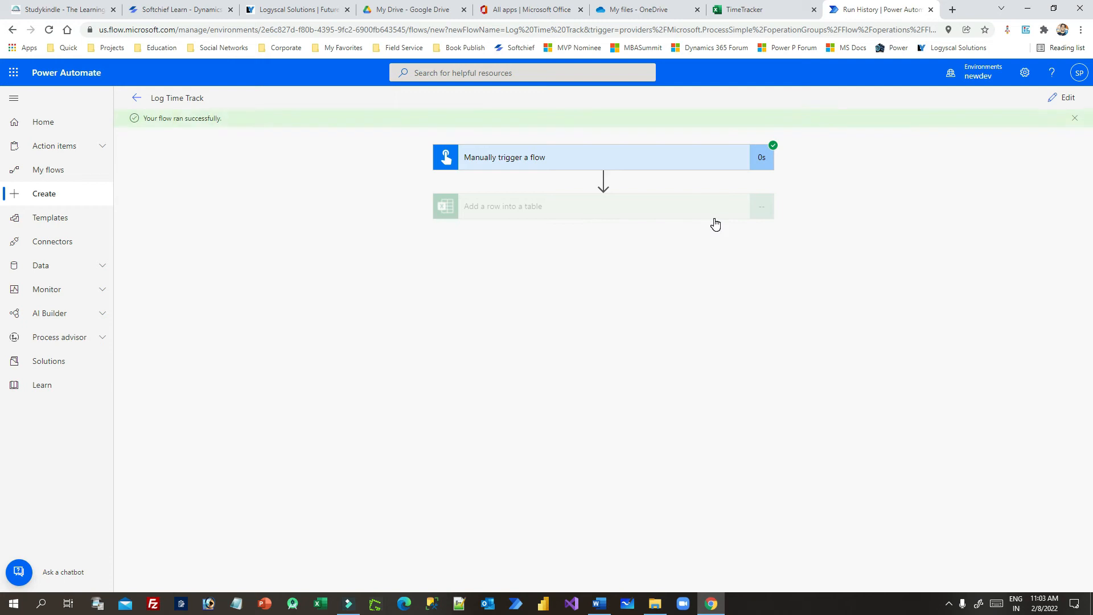
Switch to the TimeTracker workbook in Excel and widen the Location, Time, User and Comment columns
left_click(751, 9)
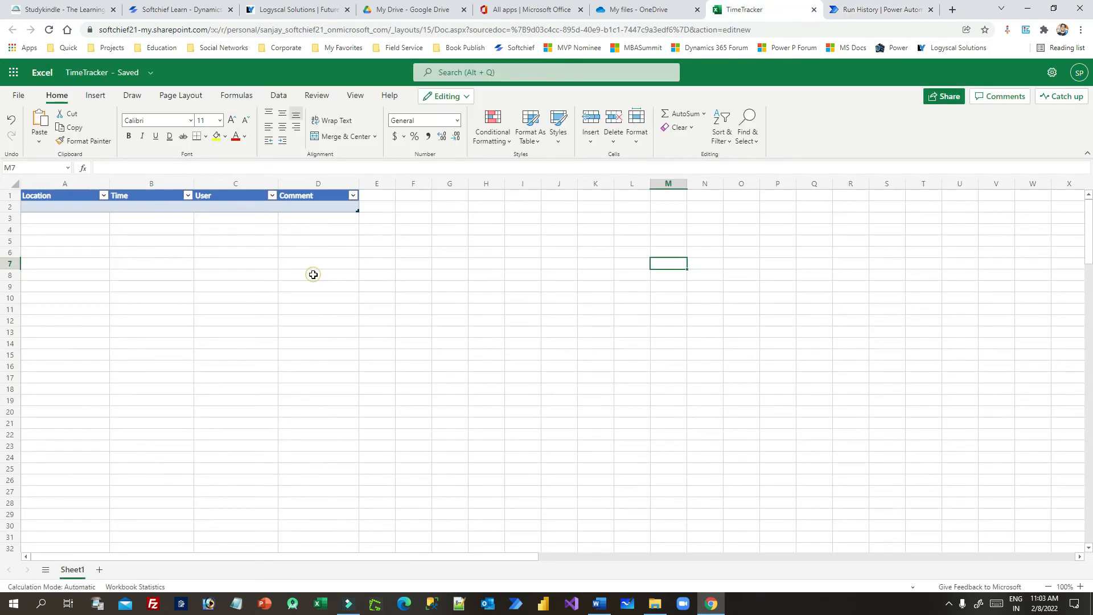
left_click(171, 288)
left_click(54, 227)
left_click_drag(110, 183, 216, 183)
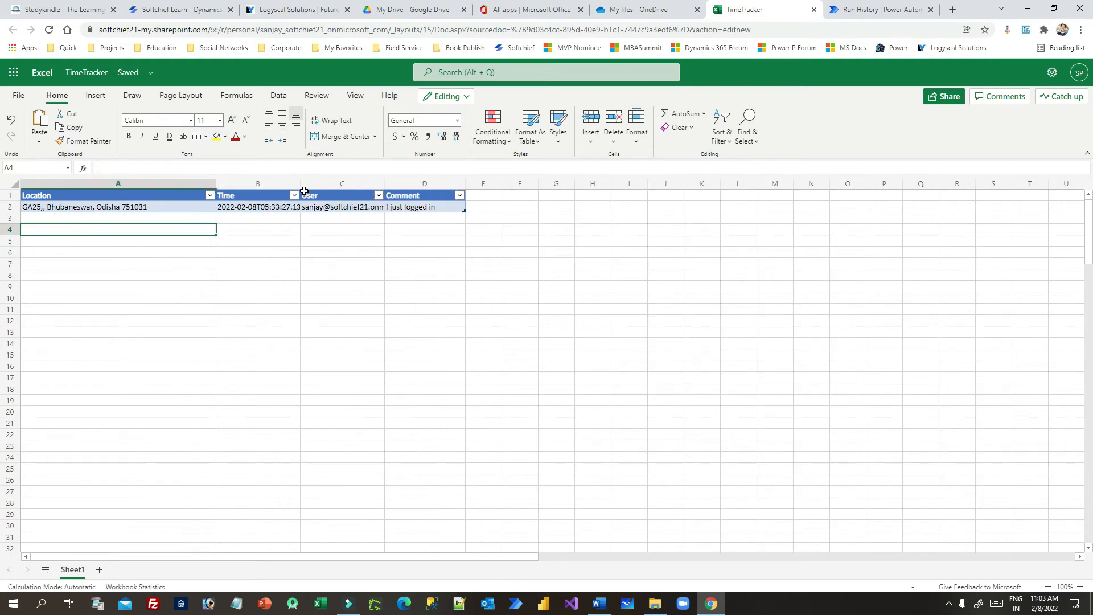
left_click_drag(301, 183, 385, 183)
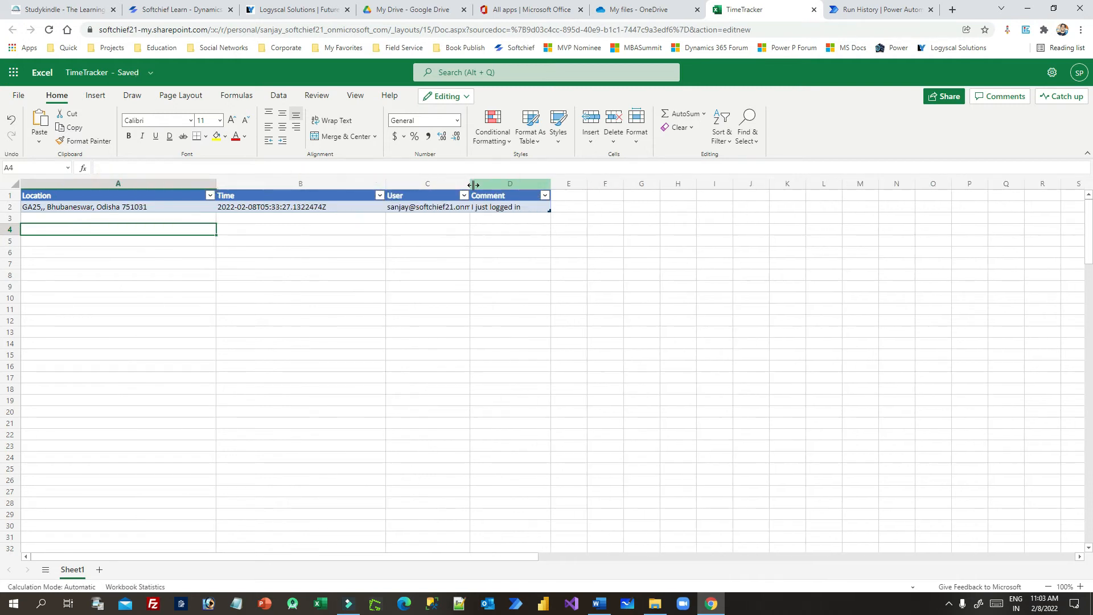
left_click(473, 184)
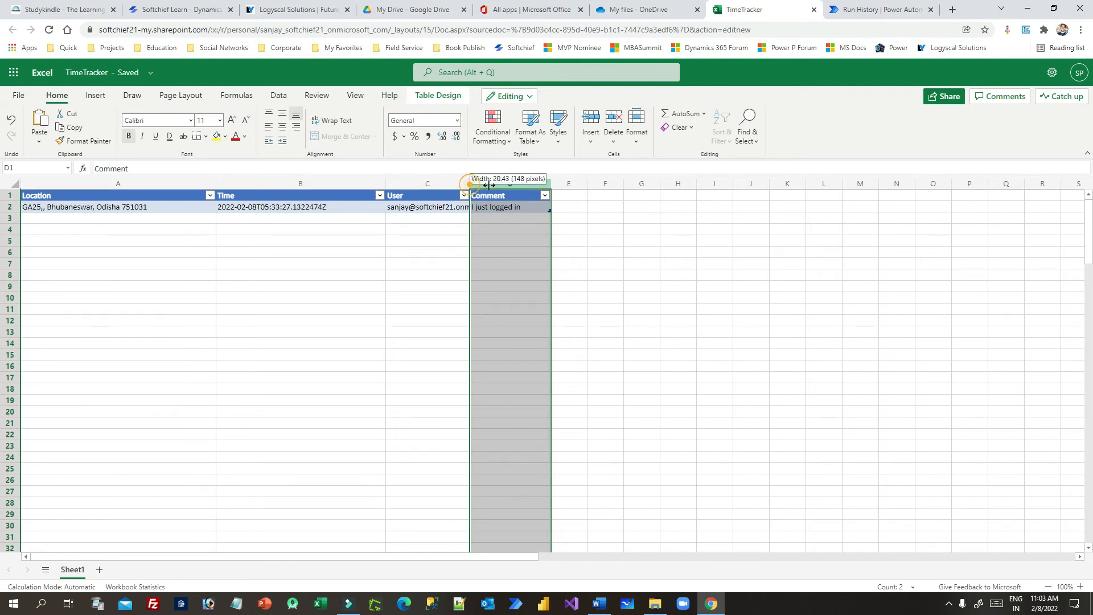
left_click_drag(490, 184, 517, 183)
left_click(612, 220)
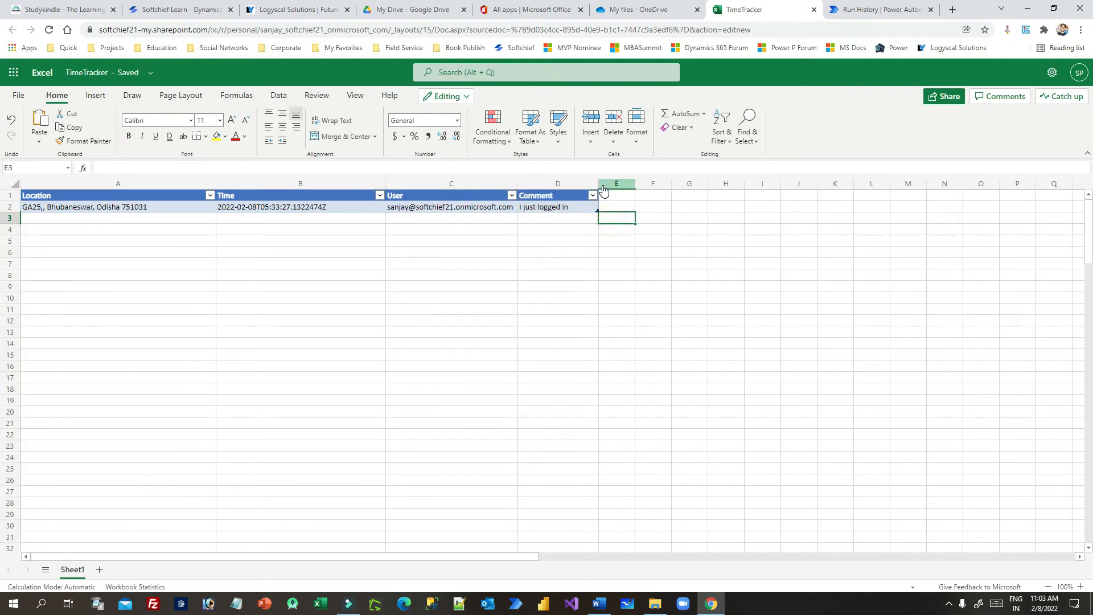
left_click_drag(598, 183, 677, 193)
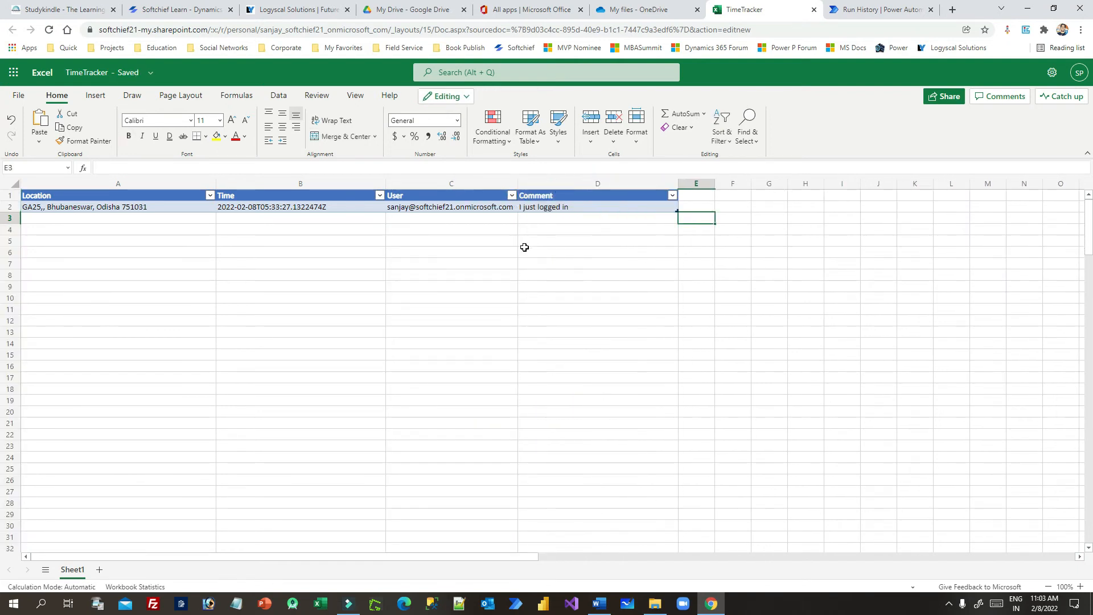
Enlarge the sheet and examine the Location, Time, User and Comment values of the logged row, especially the time format
scroll(532, 256, "up", 3)
scroll(529, 278, "up", 2)
left_click(490, 287)
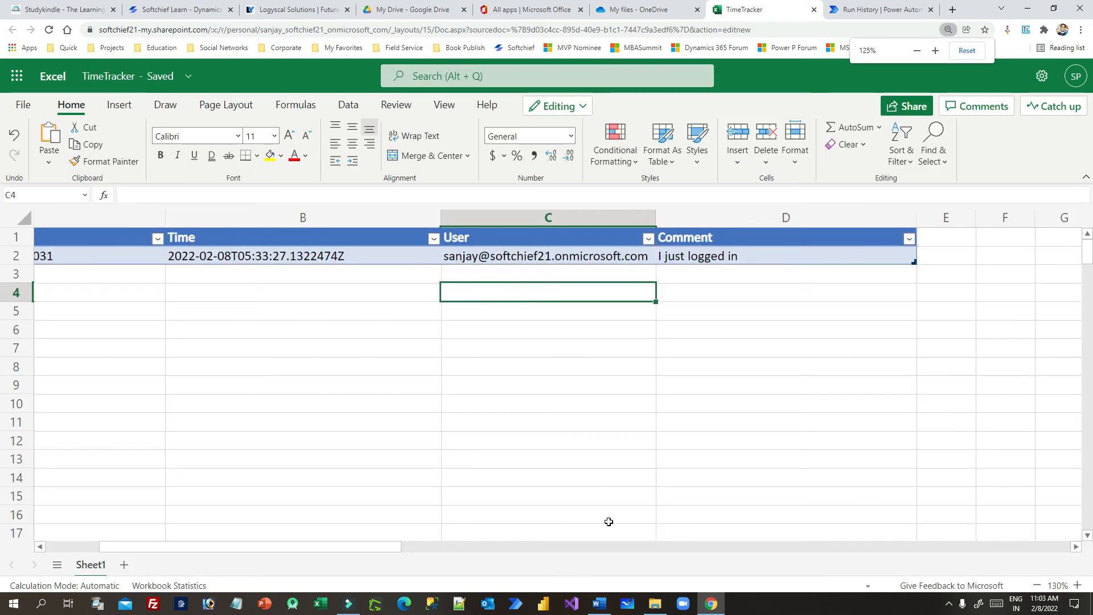
left_click(545, 543)
left_click_drag(407, 546, 65, 548)
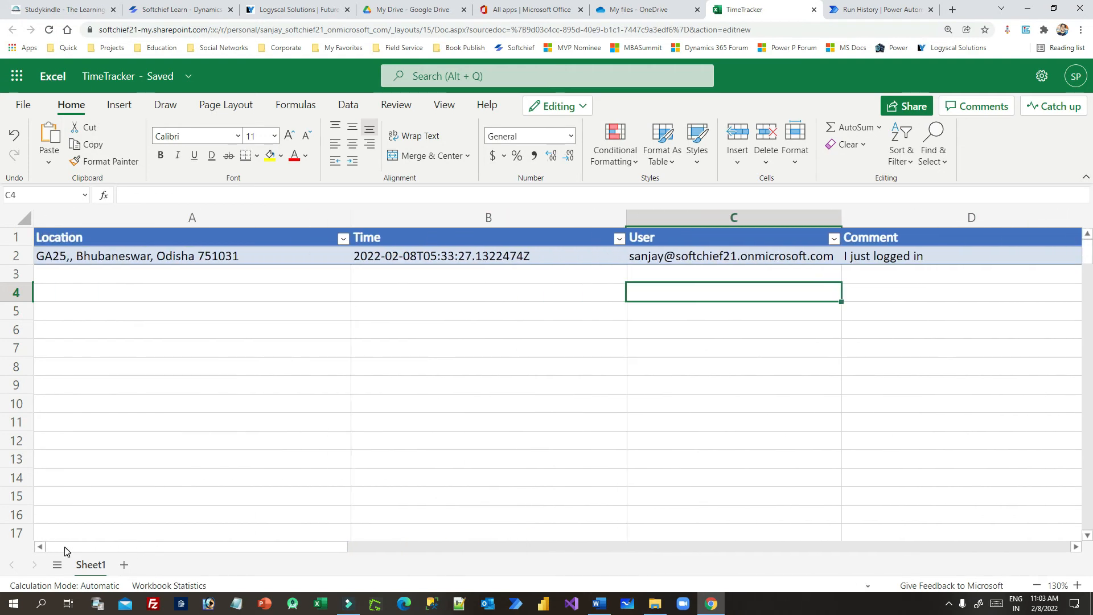
scroll(515, 354, "down", 1)
left_click(153, 249)
left_click(382, 256)
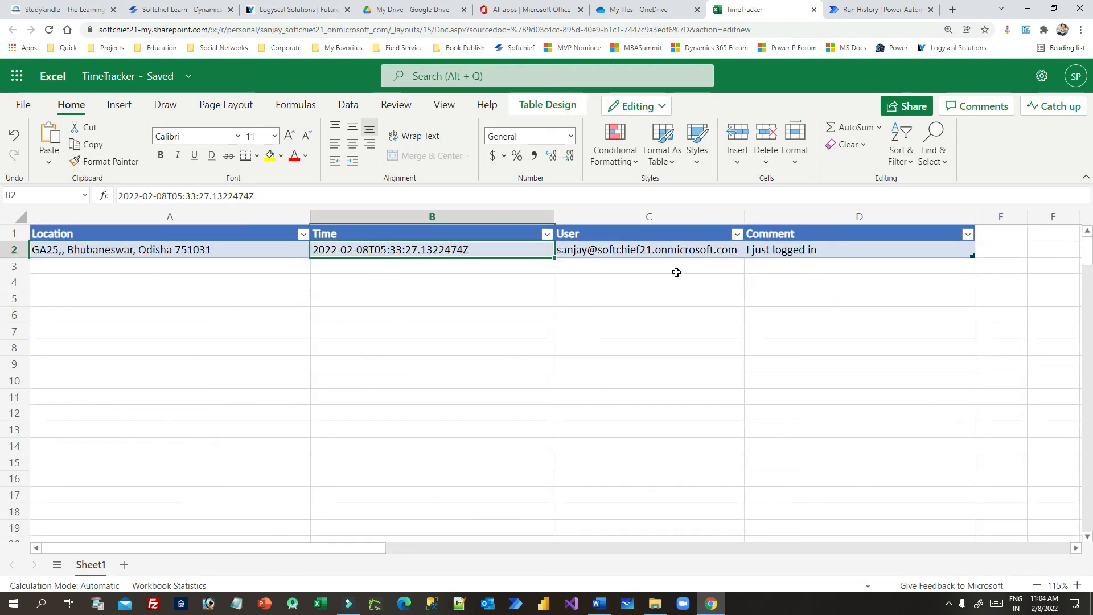
left_click(649, 250)
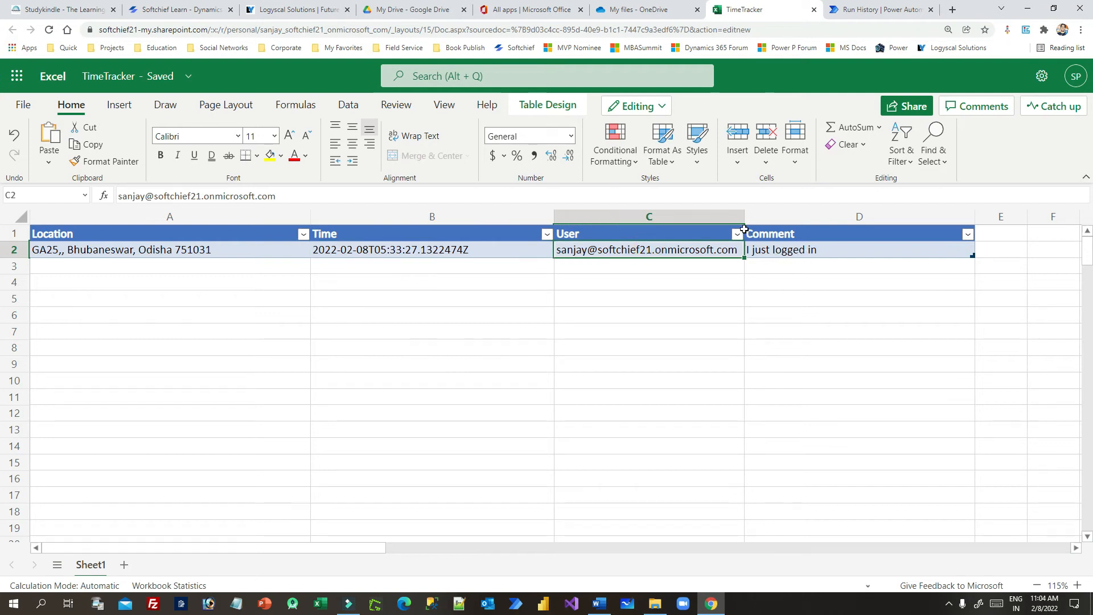
left_click(805, 251)
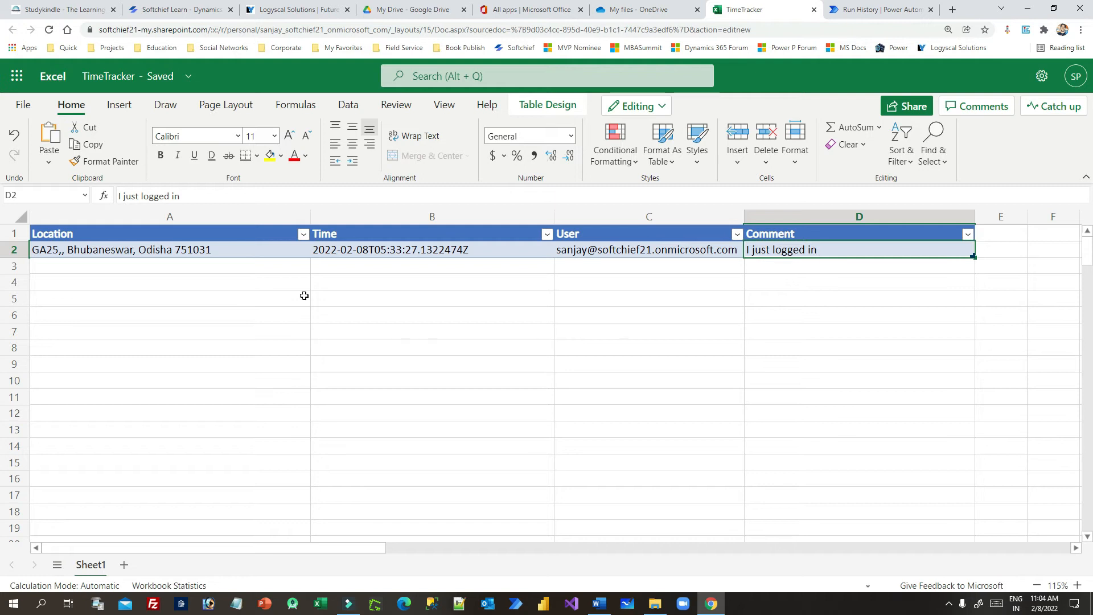
left_click(350, 253)
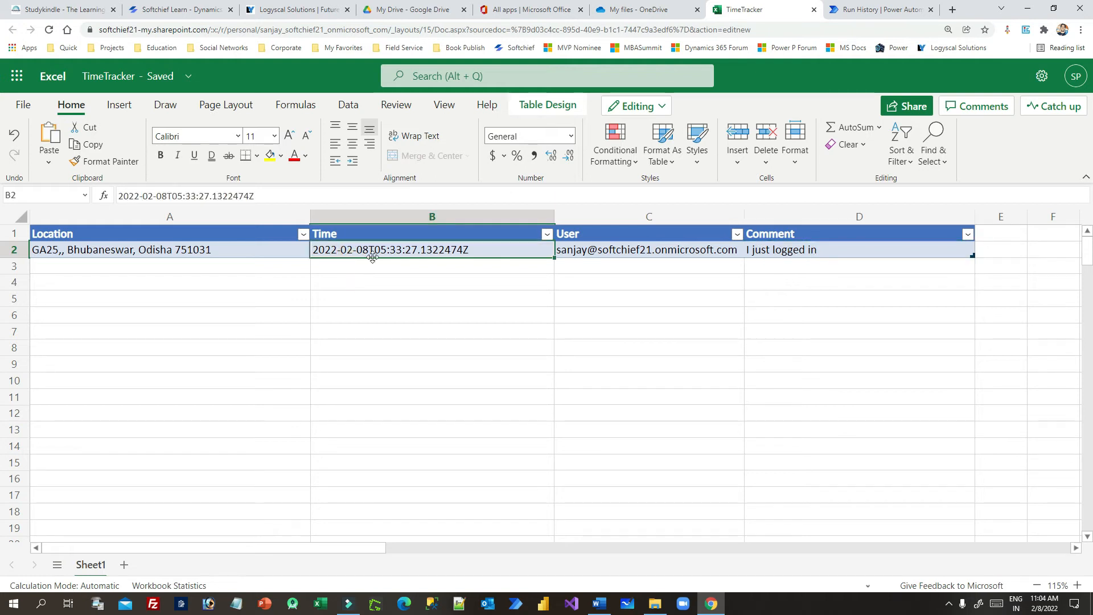
left_click(361, 268)
left_click(362, 249)
Switch to Power Automate, reopen Log Time Track for editing and insert a Date Time Convert time zone action before Add a row into a table
left_click(871, 9)
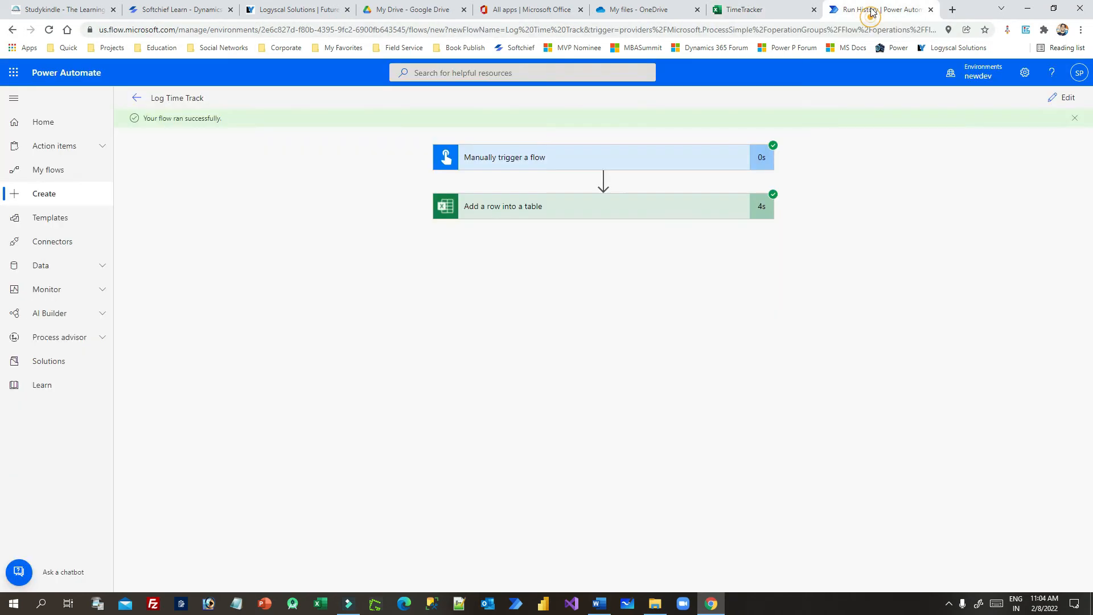
left_click(1056, 97)
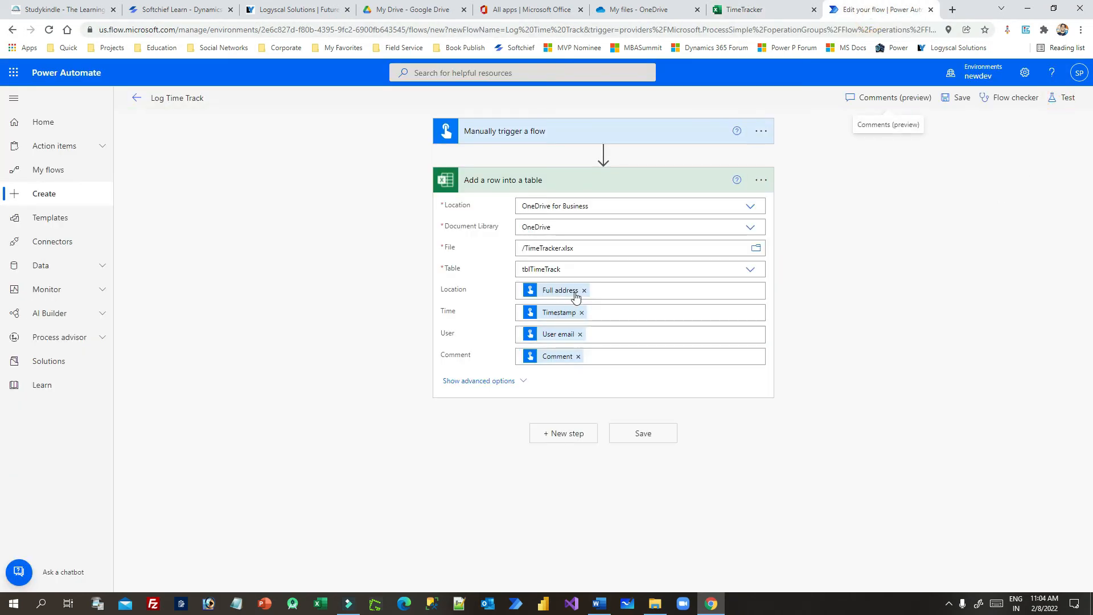
left_click(602, 155)
left_click(606, 166)
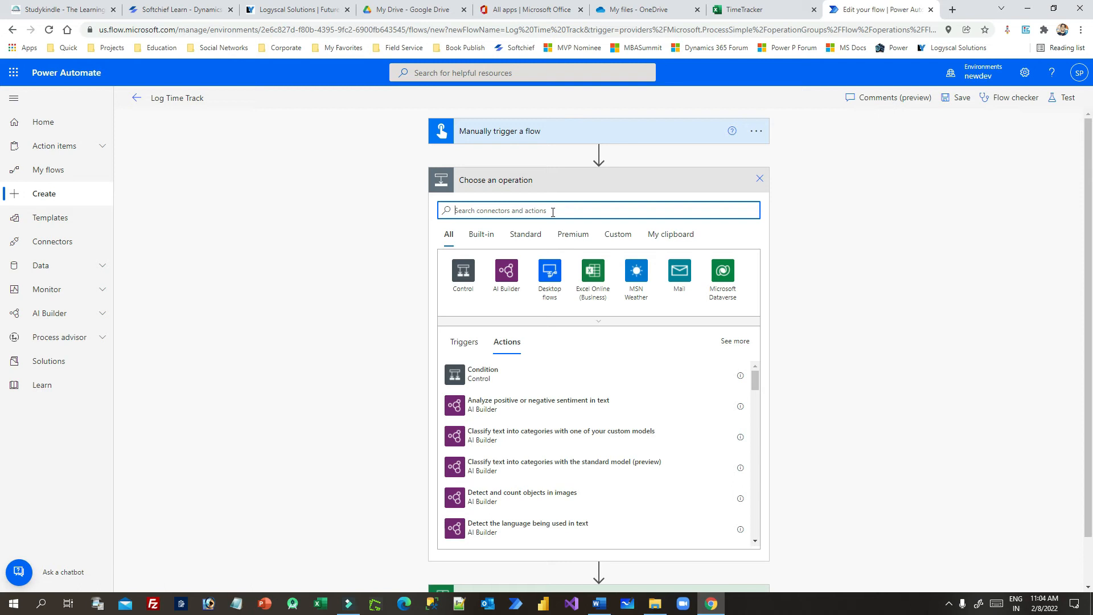
type("convert")
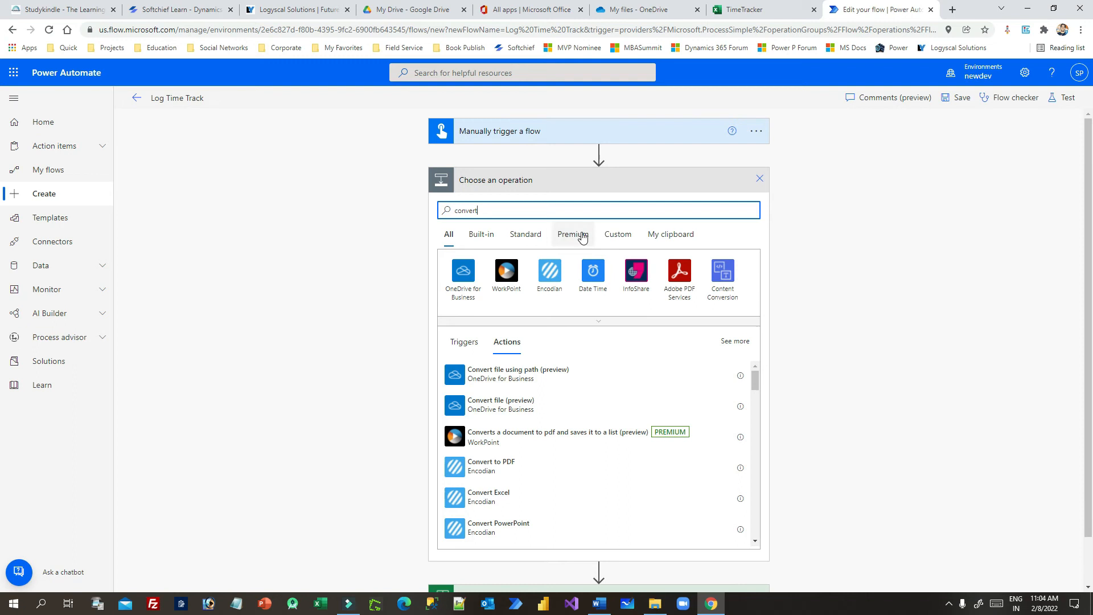
left_click(593, 272)
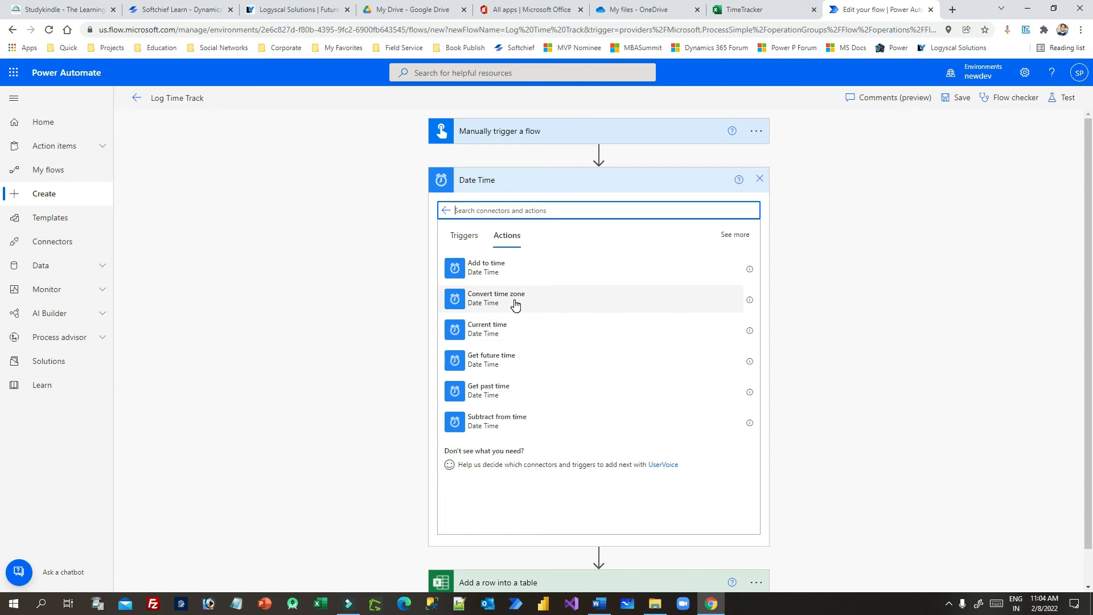
left_click(514, 302)
Set the base time of the Convert time zone action to the trigger's Timestamp
left_click(604, 208)
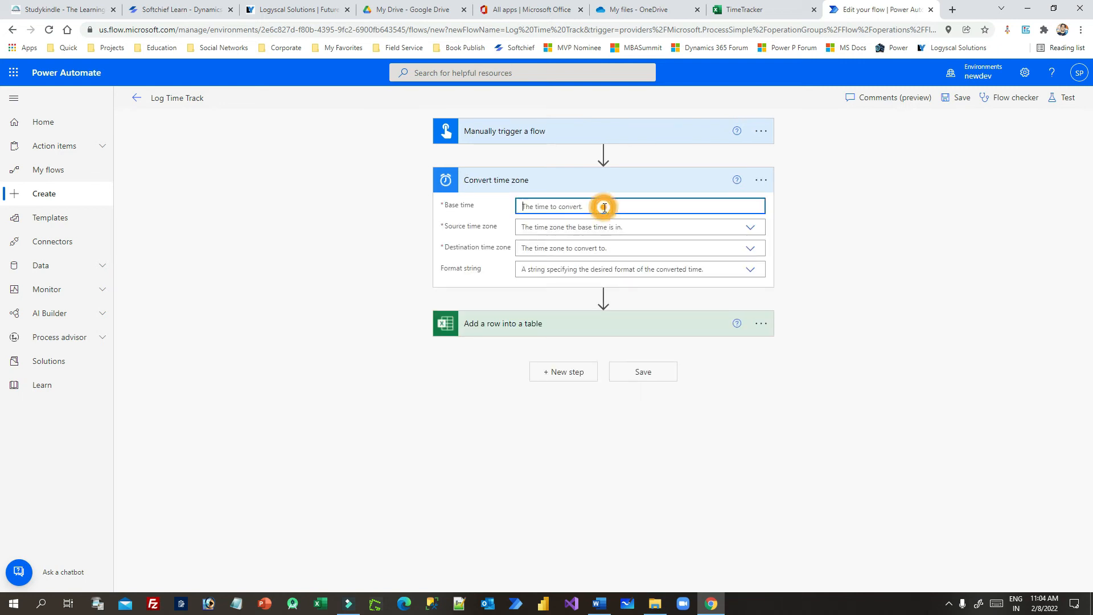
left_click(855, 293)
type("tim")
left_click(831, 342)
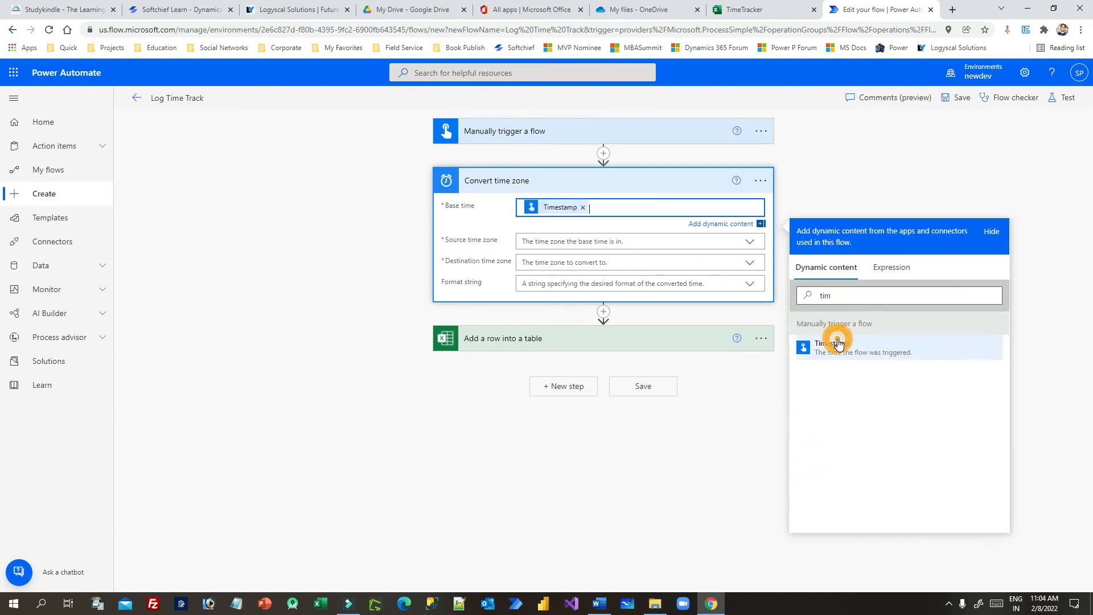
Set source zone (UTC) Coordinated Universal Time, destination (UTC+05:30) Chennai, Kolkata, Mumbai, New Delhi, and format Full date/time pattern (long time) [F]
left_click(558, 240)
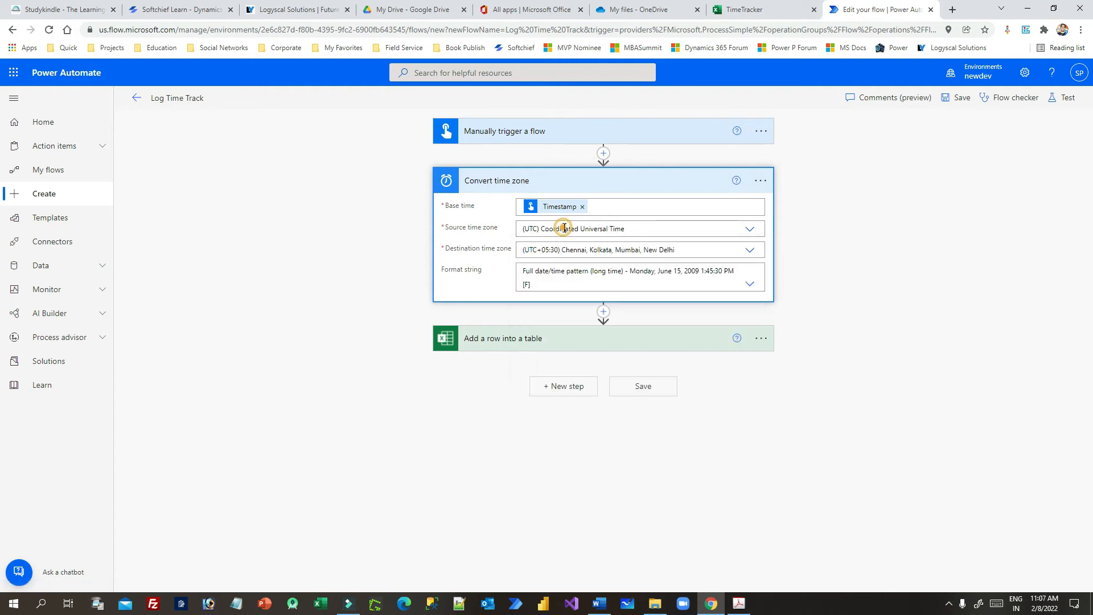
left_click(558, 228)
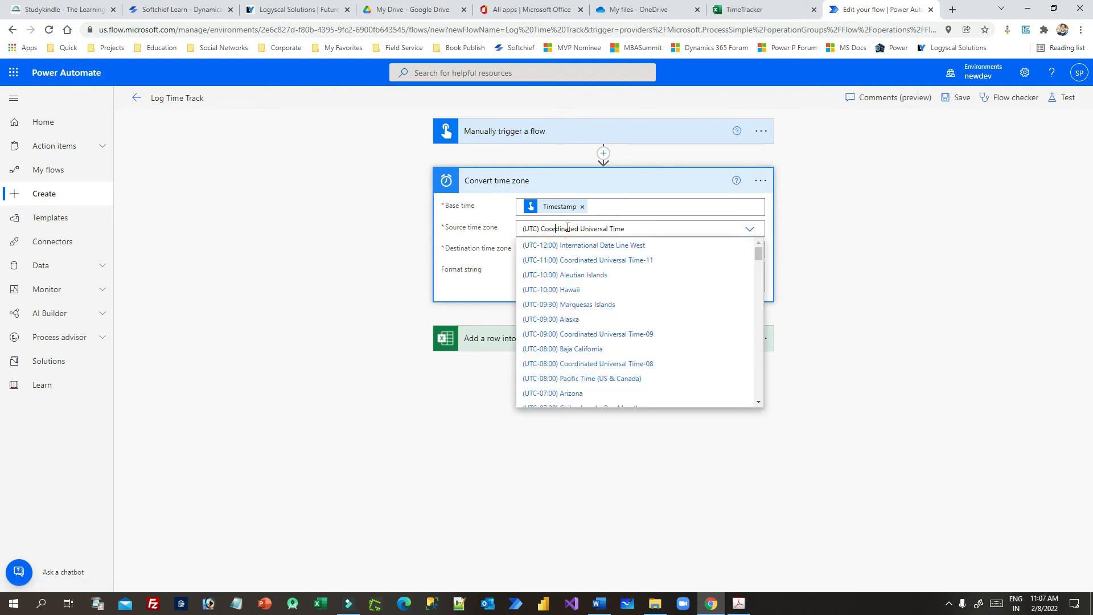
left_click_drag(565, 228, 625, 228)
left_click(471, 245)
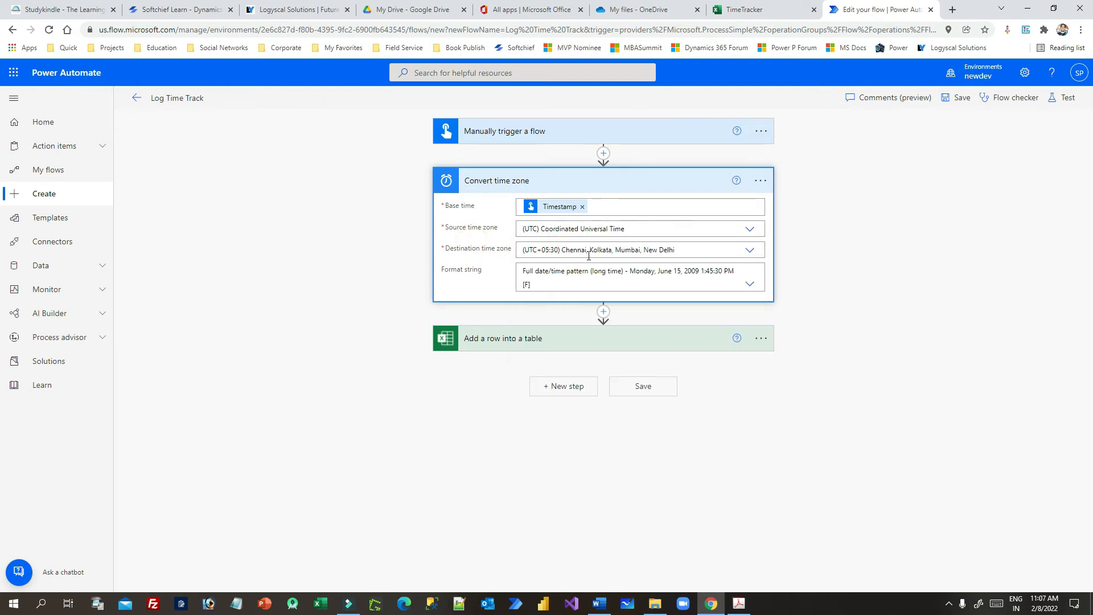
left_click_drag(565, 249, 678, 249)
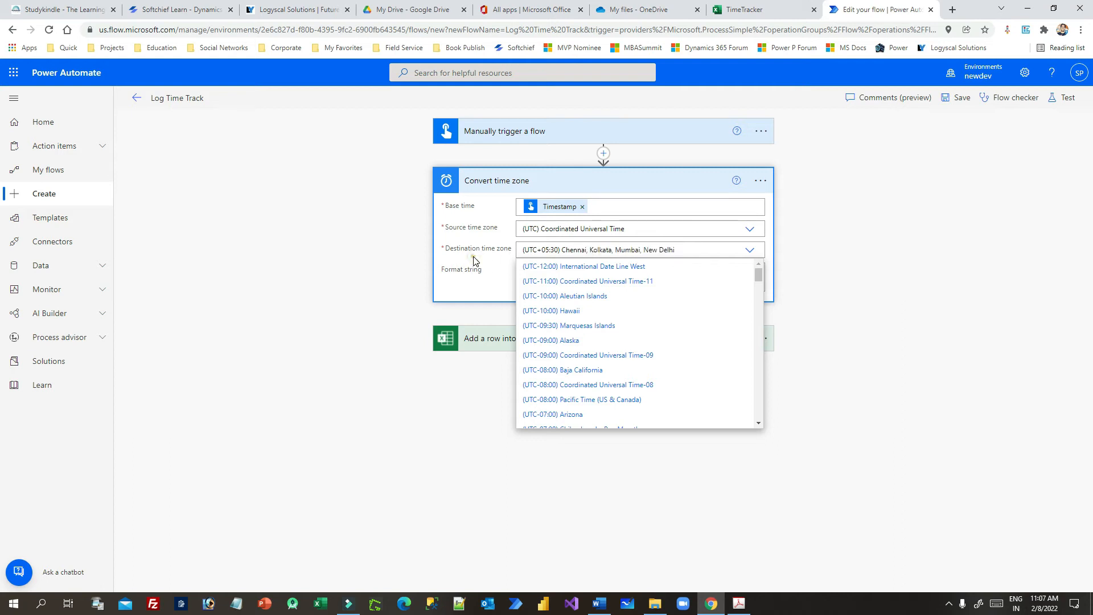
left_click(455, 279)
left_click(576, 271)
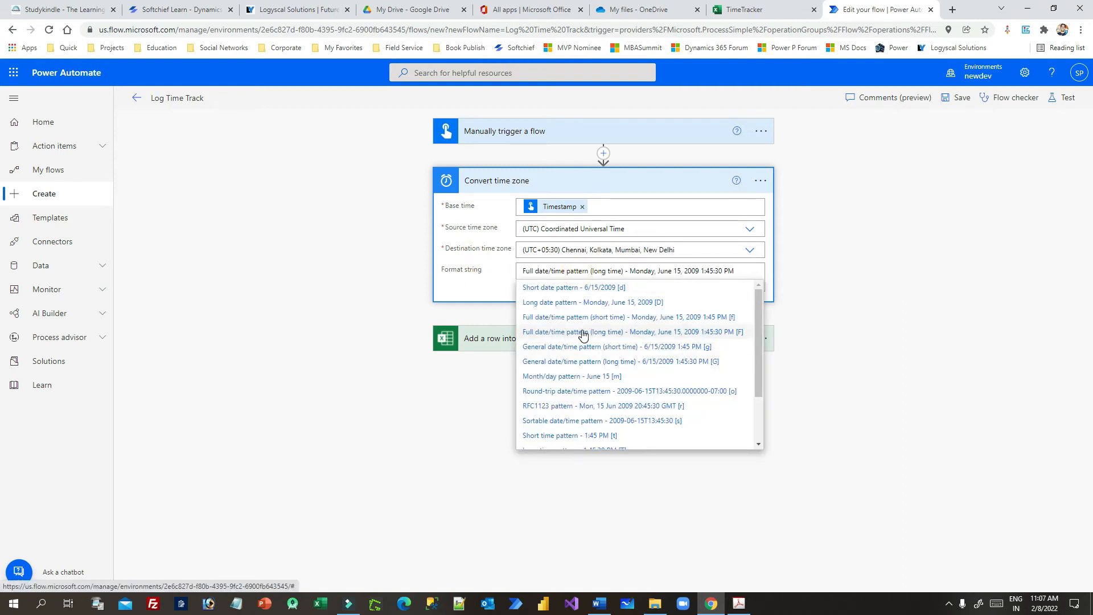
left_click(479, 281)
Replace Timestamp with Converted time in the Time column of Add a row into a table, and save the flow
left_click(597, 344)
scroll(596, 398, "down", 3)
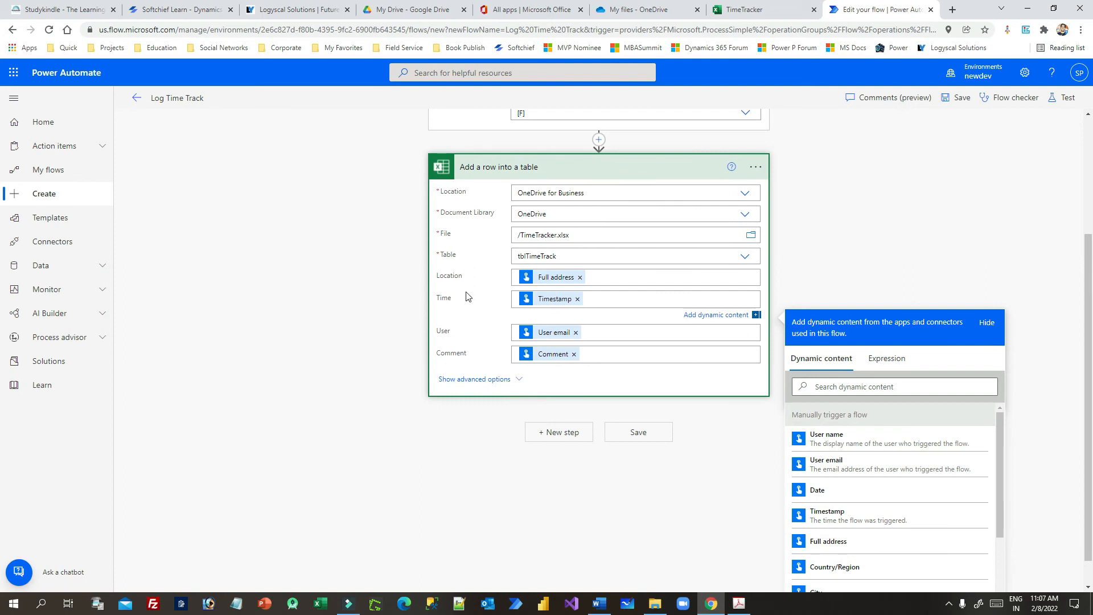
left_click(576, 299)
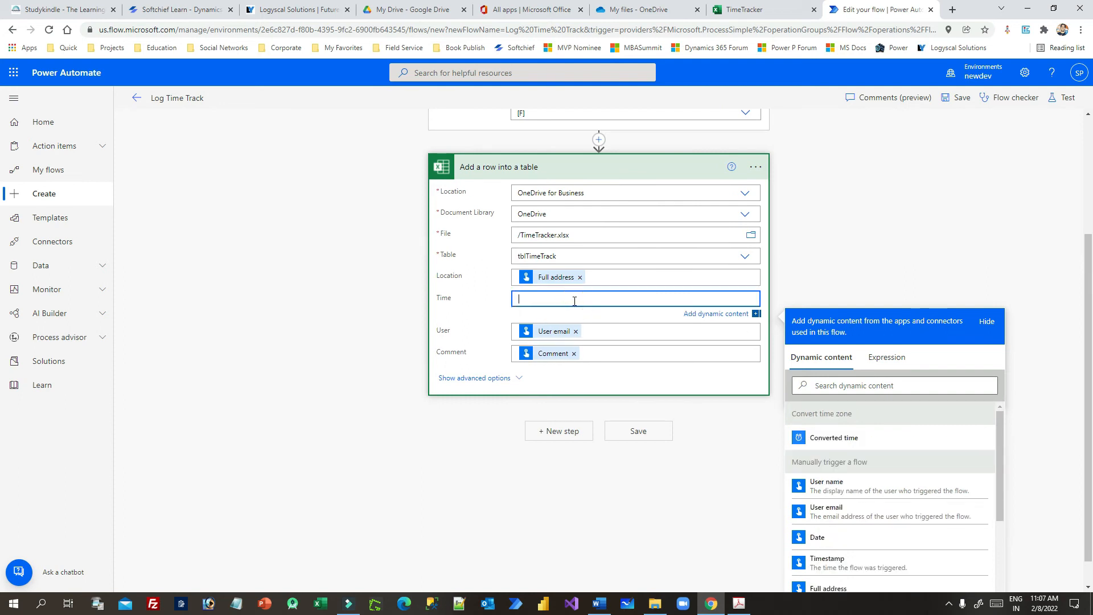
left_click(832, 437)
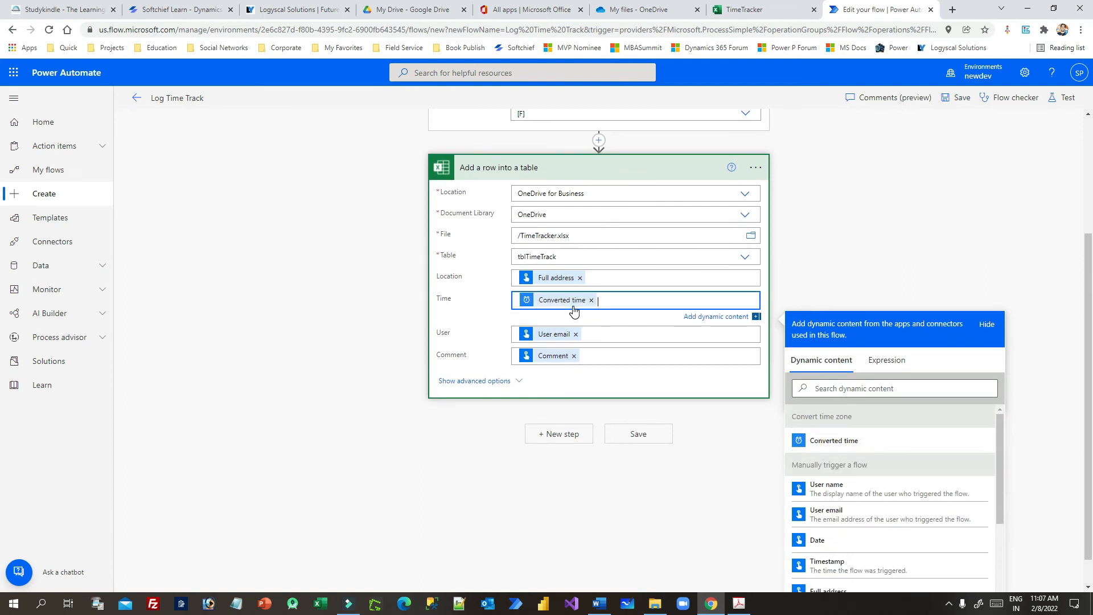
left_click(964, 103)
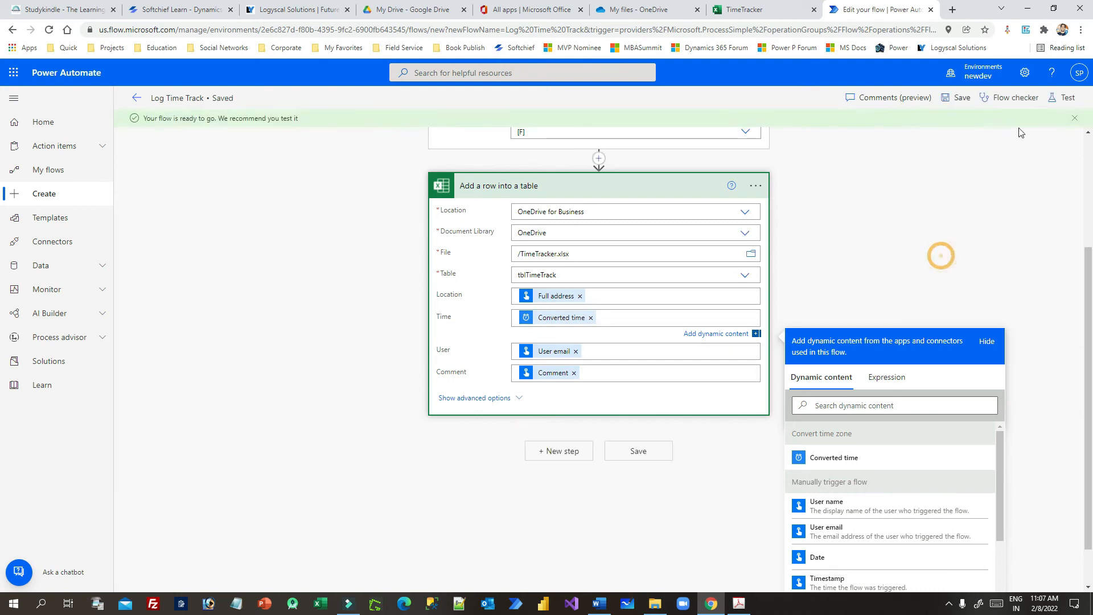
Test the flow manually with the comment "I just signed out" and close the run confirmation
left_click(1062, 97)
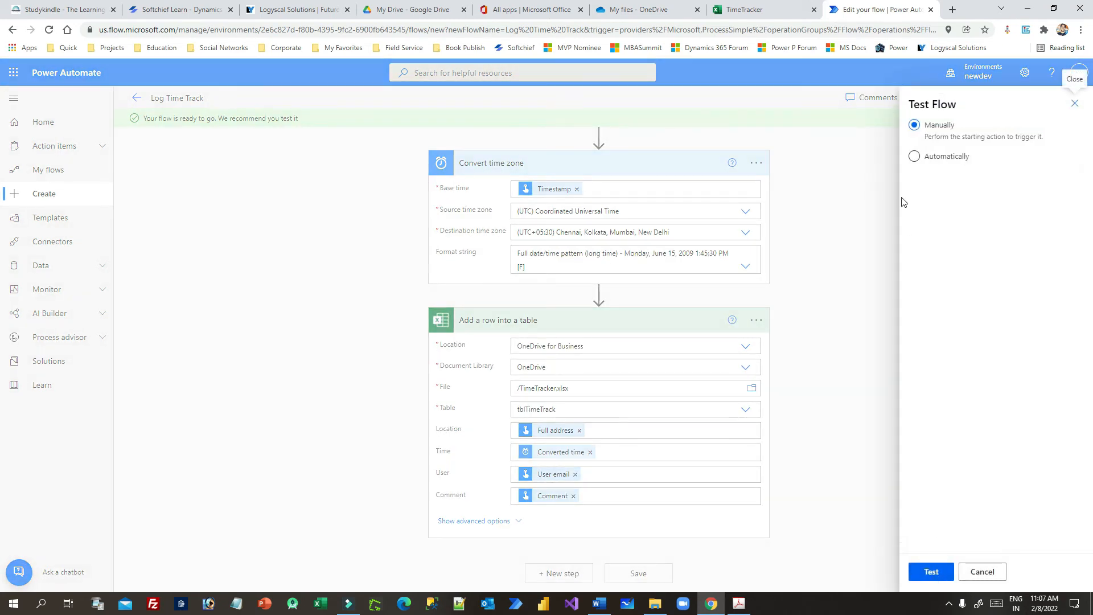
left_click(914, 157)
left_click(926, 145)
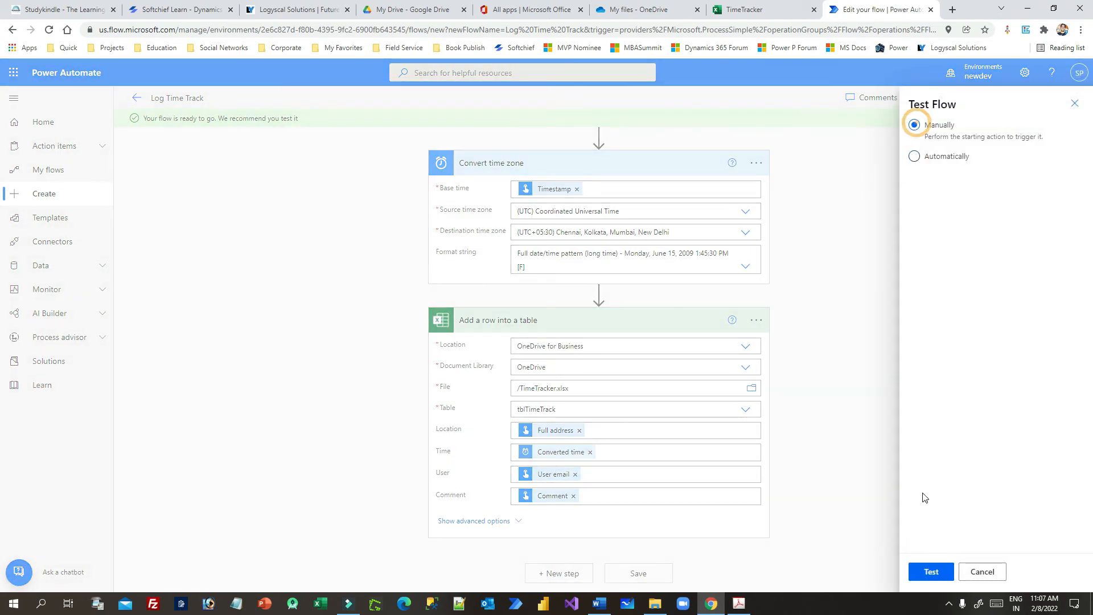
left_click(931, 572)
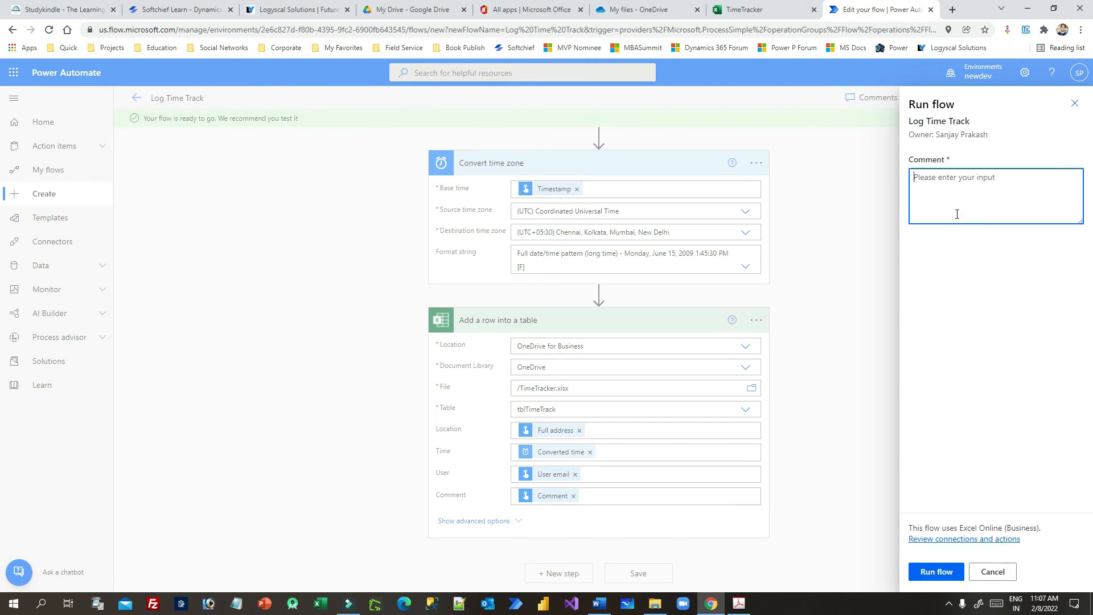
type("I just signed out")
left_click(949, 576)
left_click(931, 571)
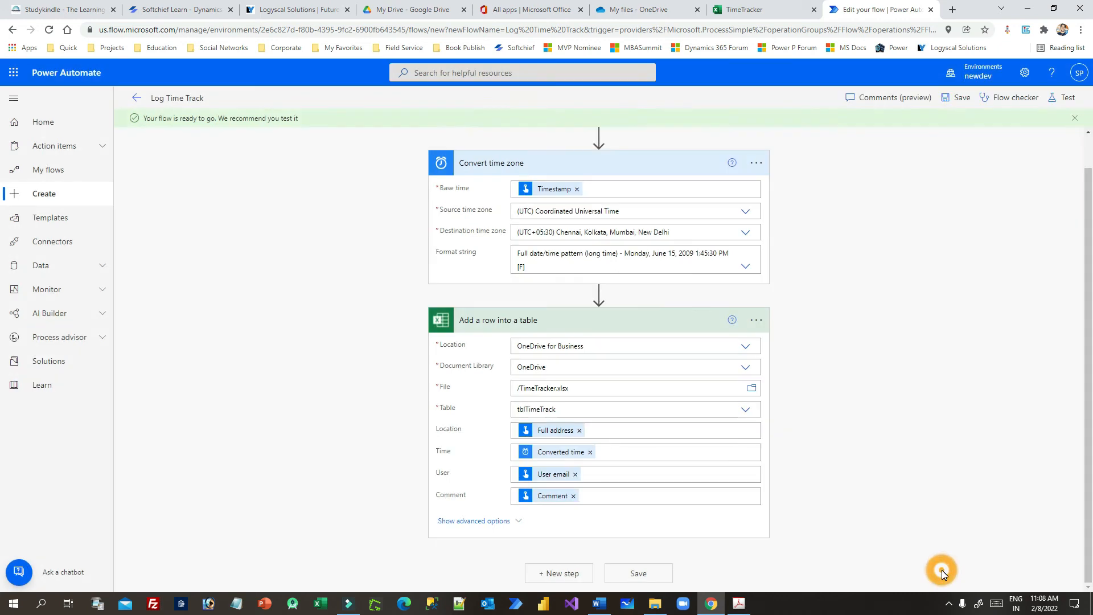
Switch to the TimeTracker workbook in Excel and examine the newly logged row, especially its converted time
left_click(752, 9)
left_click(379, 279)
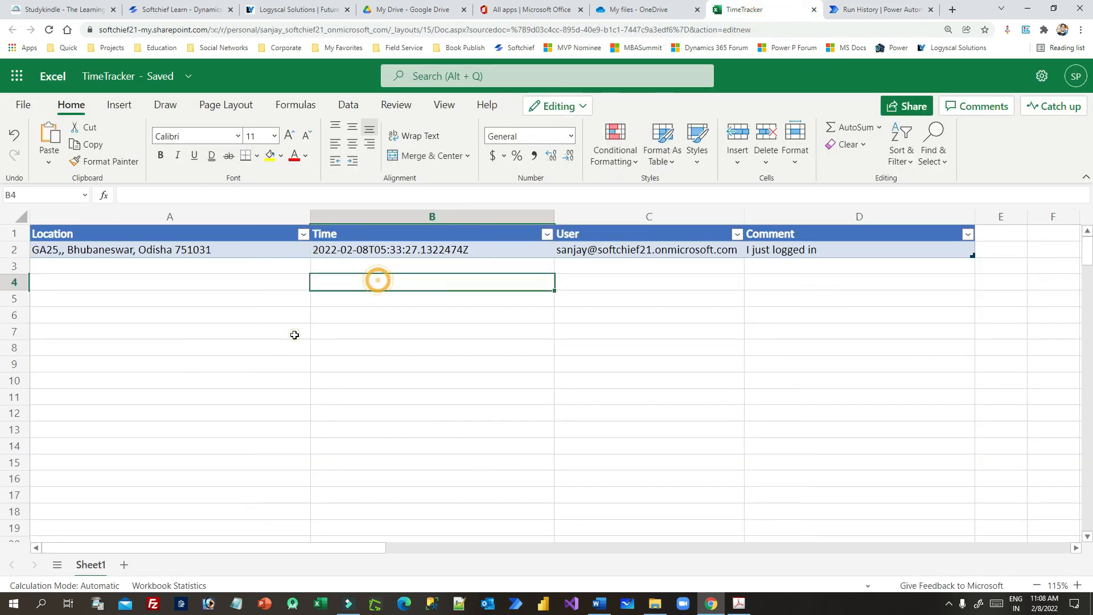
left_click(80, 327)
left_click(76, 267)
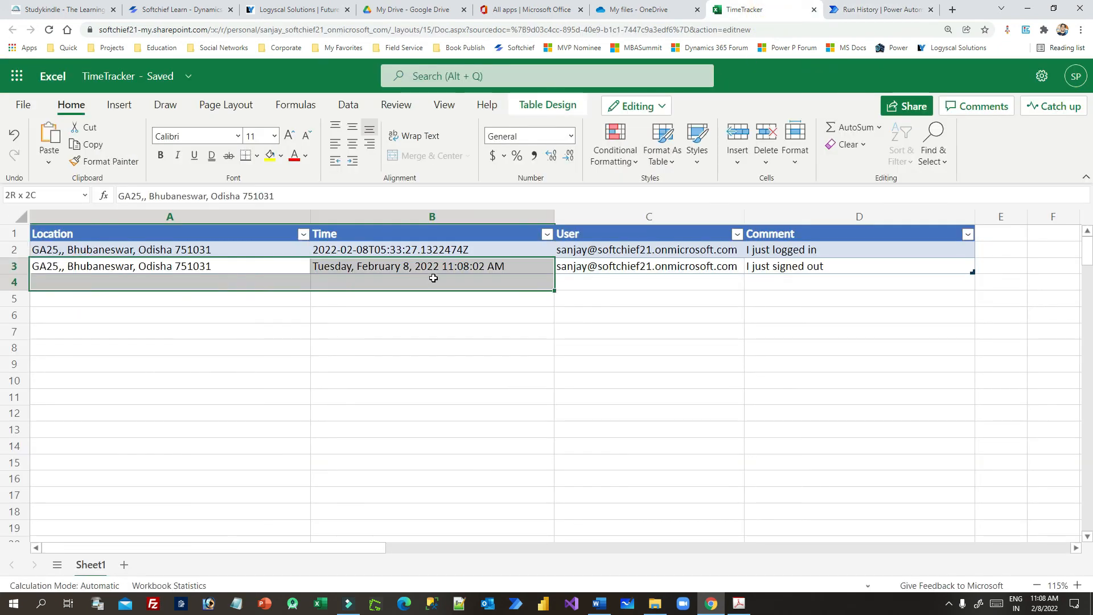
left_click(446, 296)
left_click(390, 268)
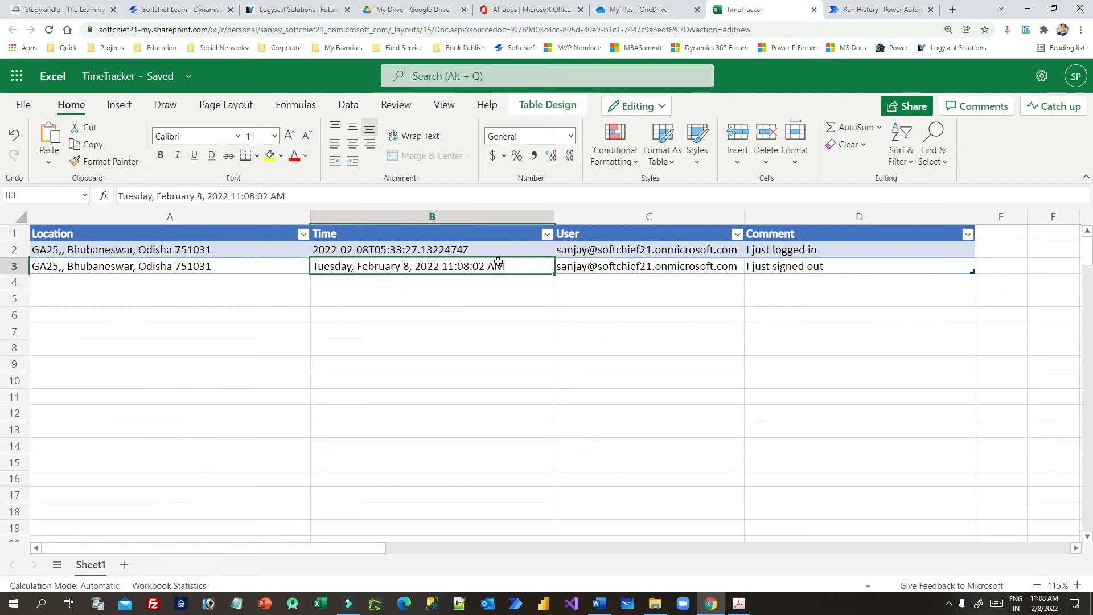
left_click(478, 278)
left_click(483, 266)
left_click(224, 268)
left_click_drag(287, 268, 807, 266)
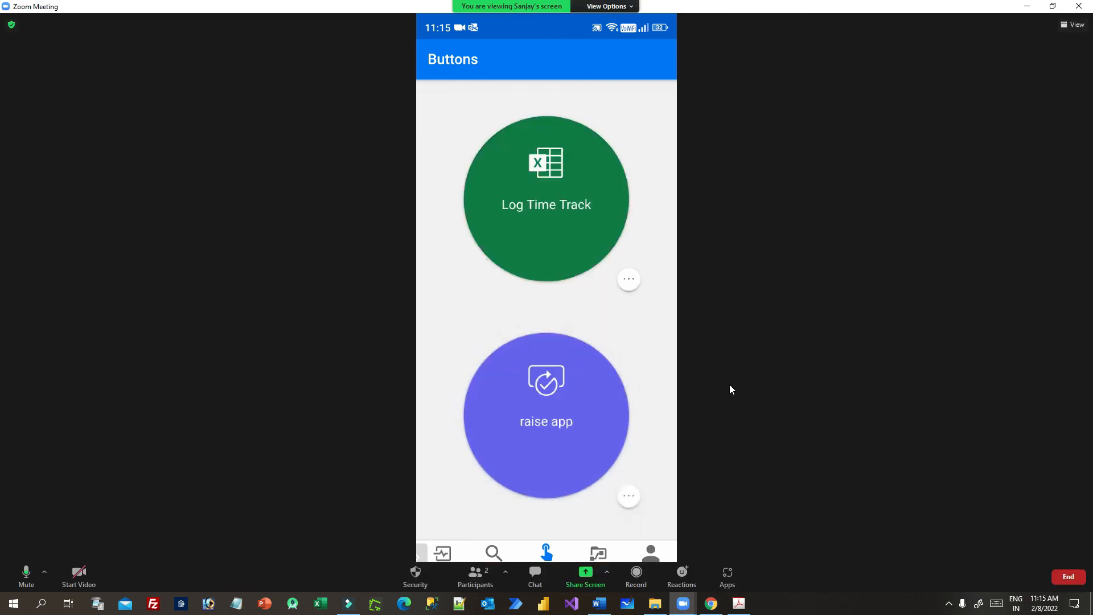
Minimize the Zoom meeting and examine the location, time, user and comment of the row logged from the phone, dismissing the changes prompt
left_click(1027, 6)
left_click(622, 293)
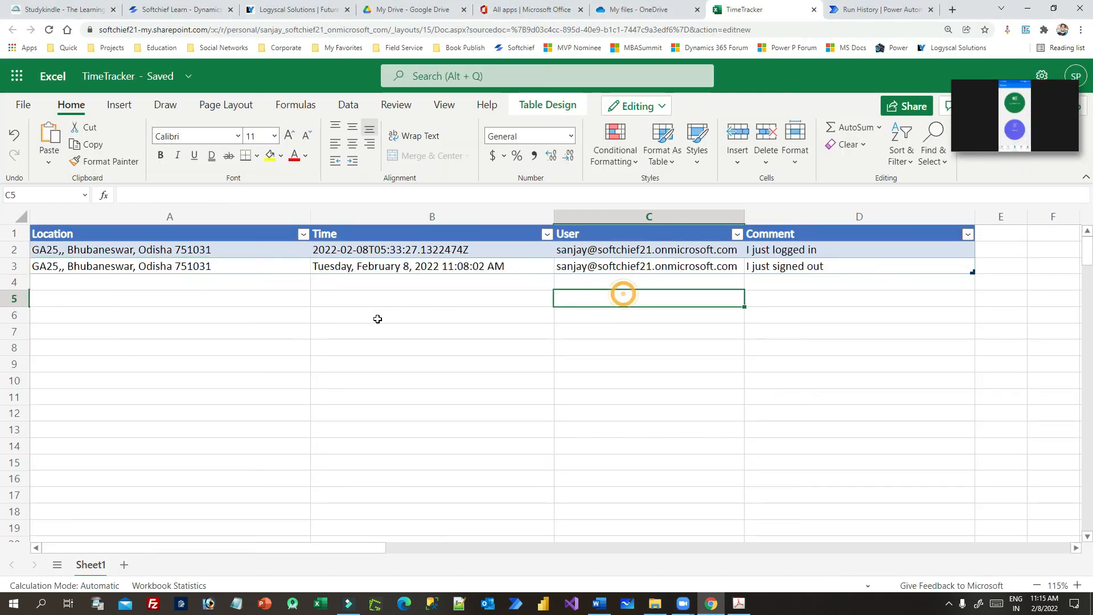
left_click(274, 324)
left_click(66, 281)
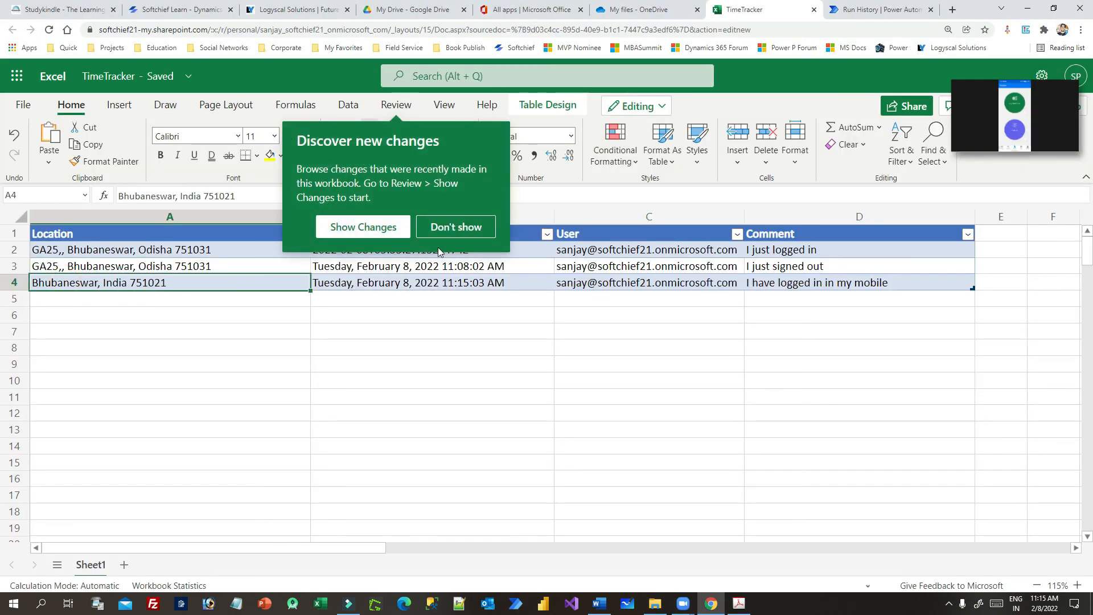
left_click(470, 228)
left_click_drag(208, 283, 889, 277)
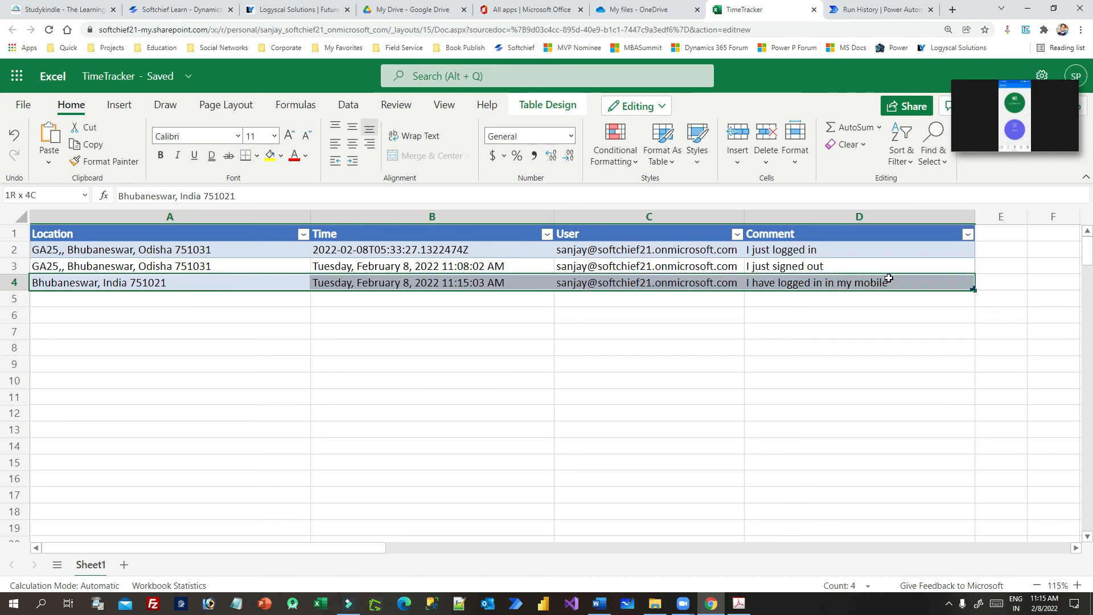
left_click(63, 284)
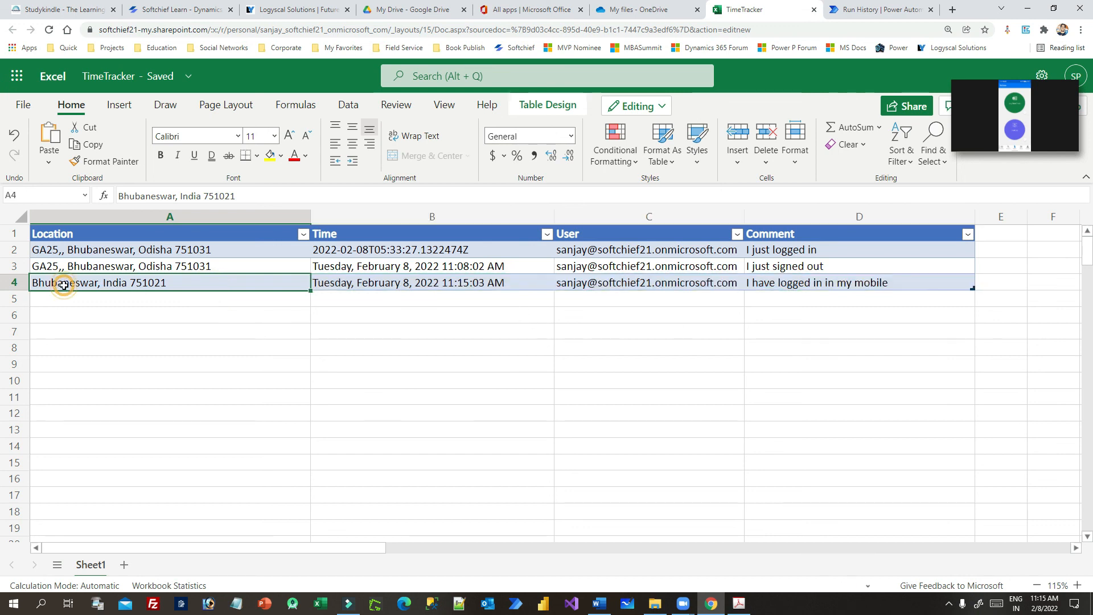
left_click(412, 283)
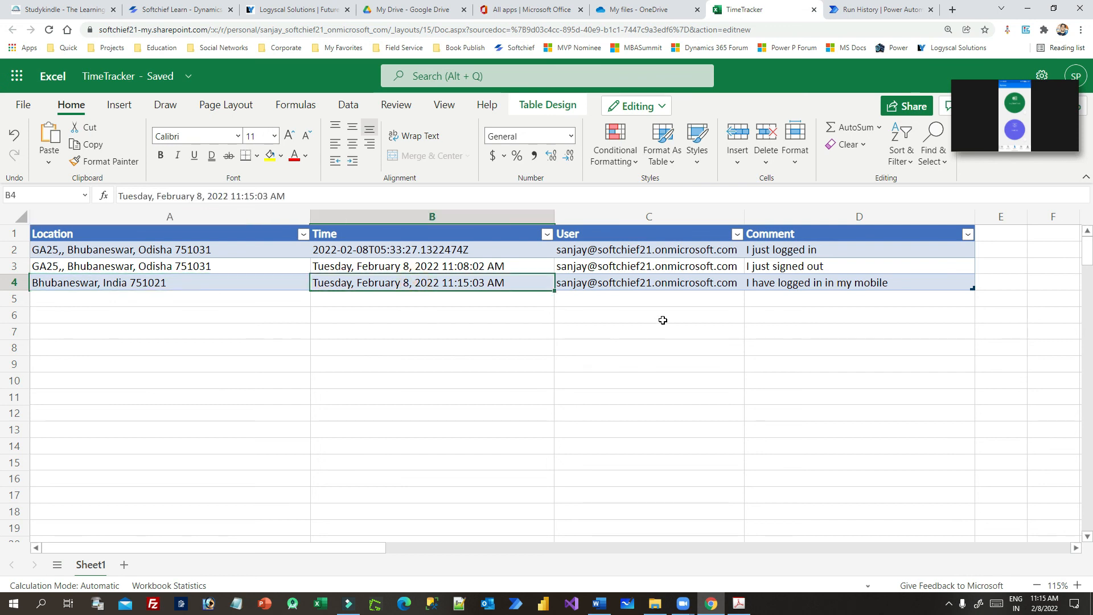
left_click(643, 285)
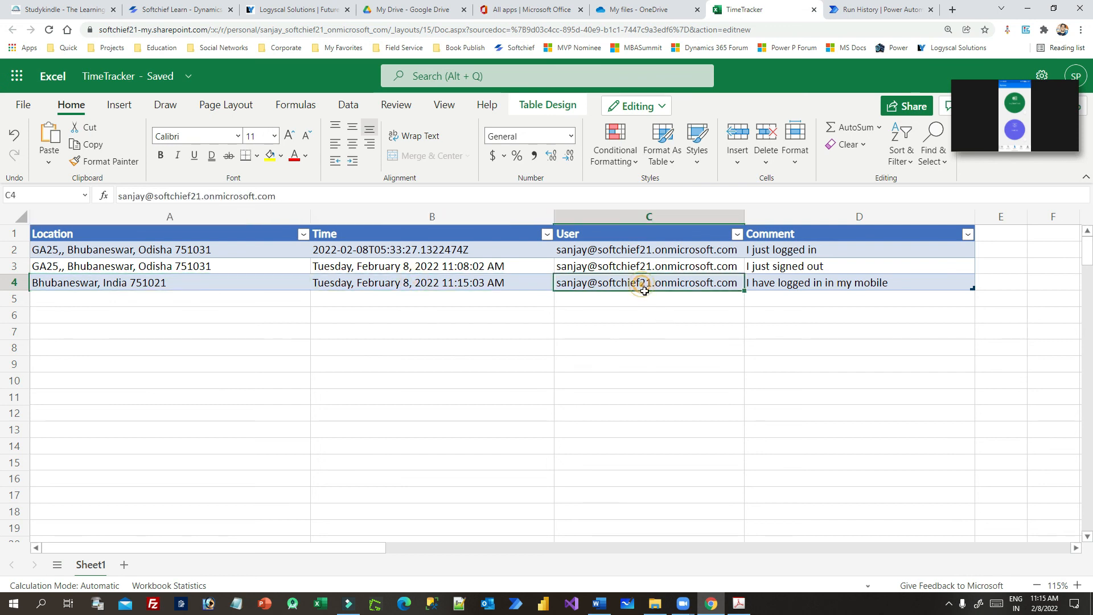
left_click(821, 285)
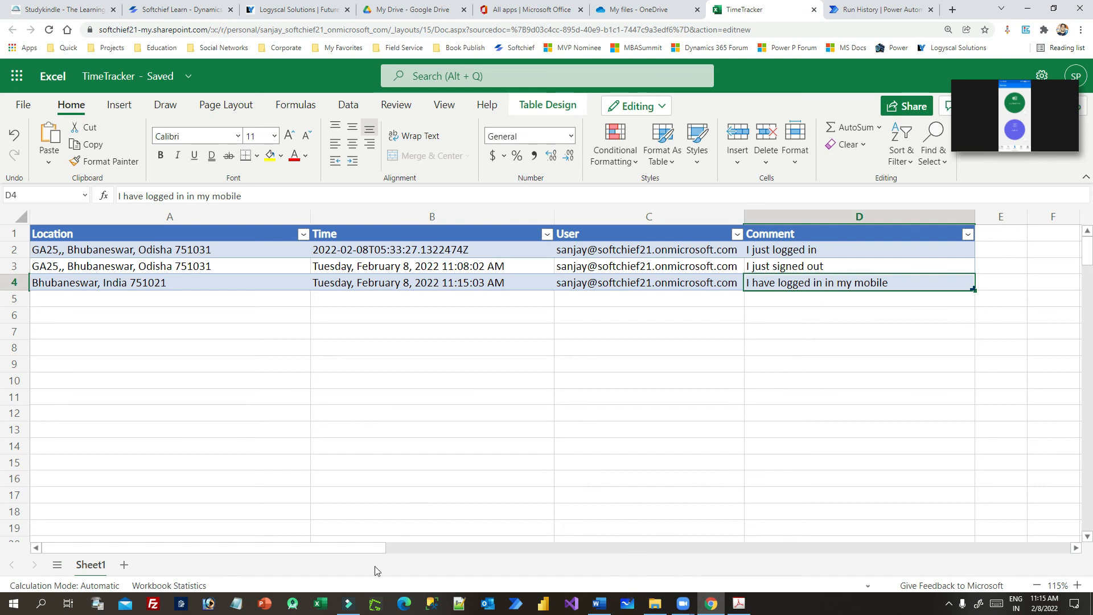
Restore the full Zoom meeting window showing the Log Time Track button on the shared phone screen
mouse_move(686, 604)
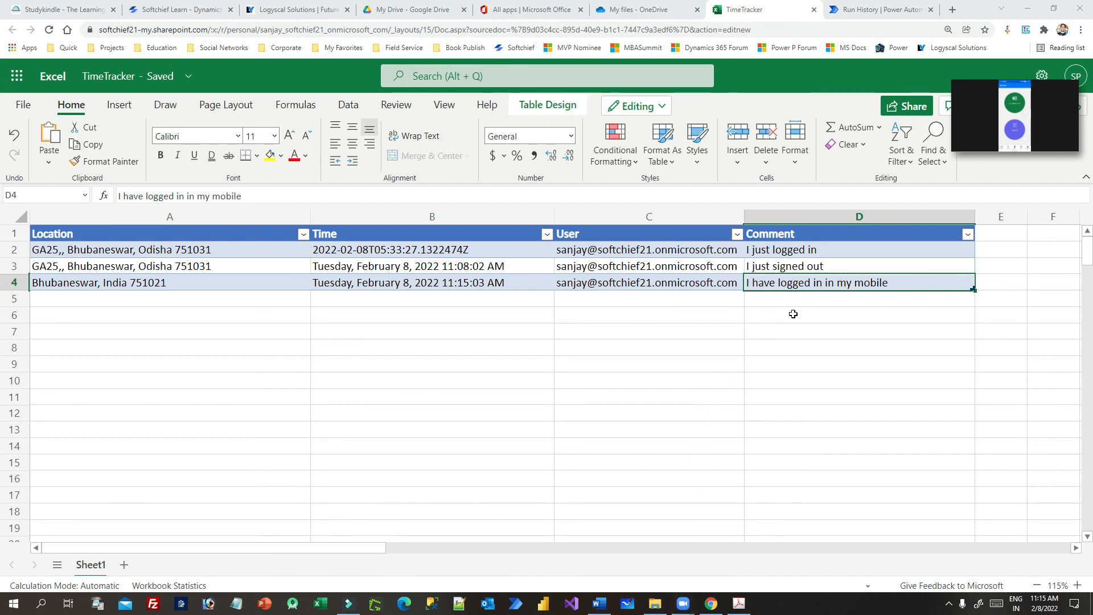
mouse_move(1050, 123)
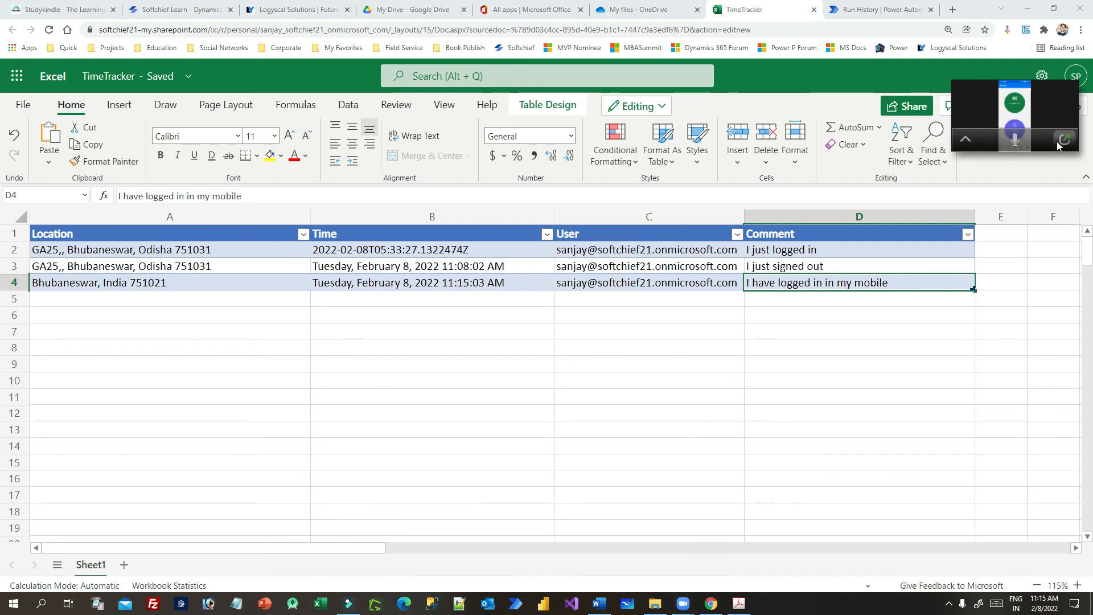
left_click(1058, 145)
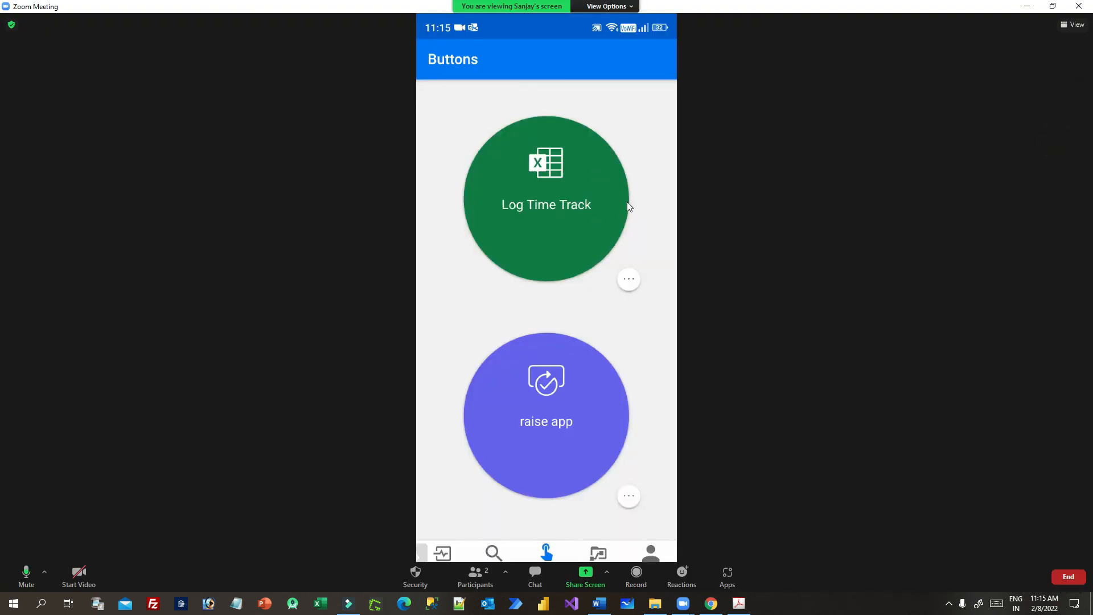